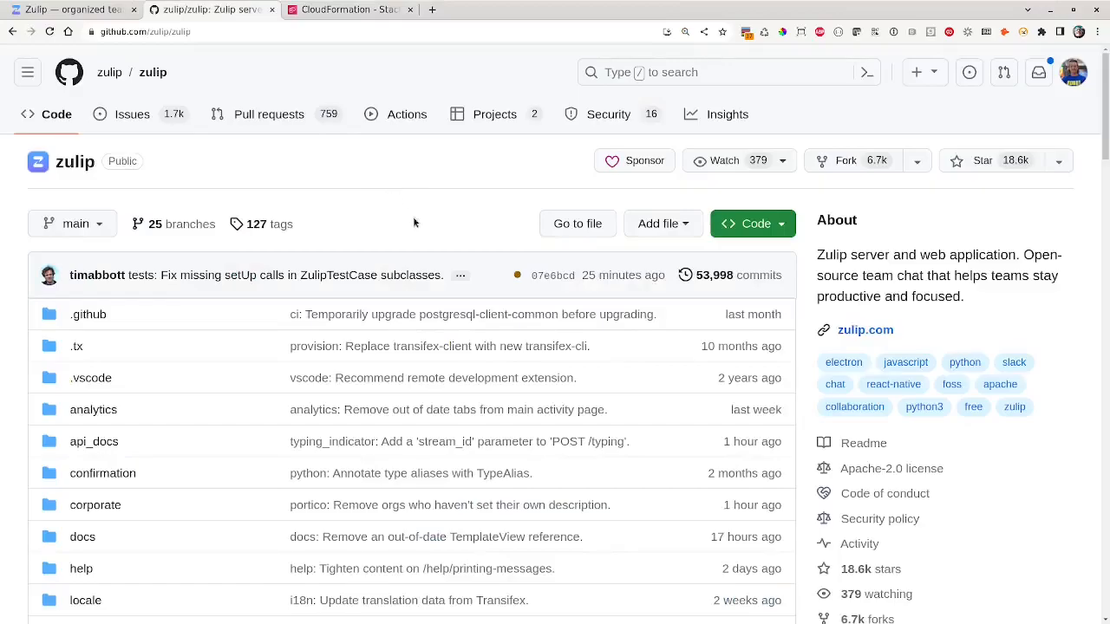
- Open the zulip/zulip repository's LICENSE file to see its Apache License 2.0 terms
scroll(404, 241, down, 8)
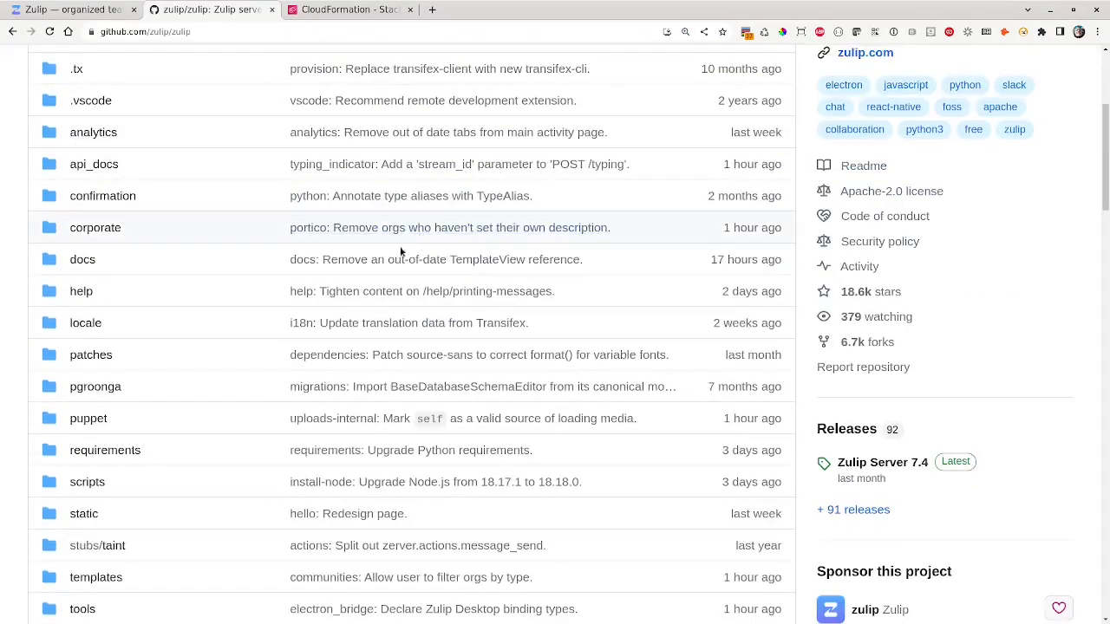
scroll(345, 289, down, 6)
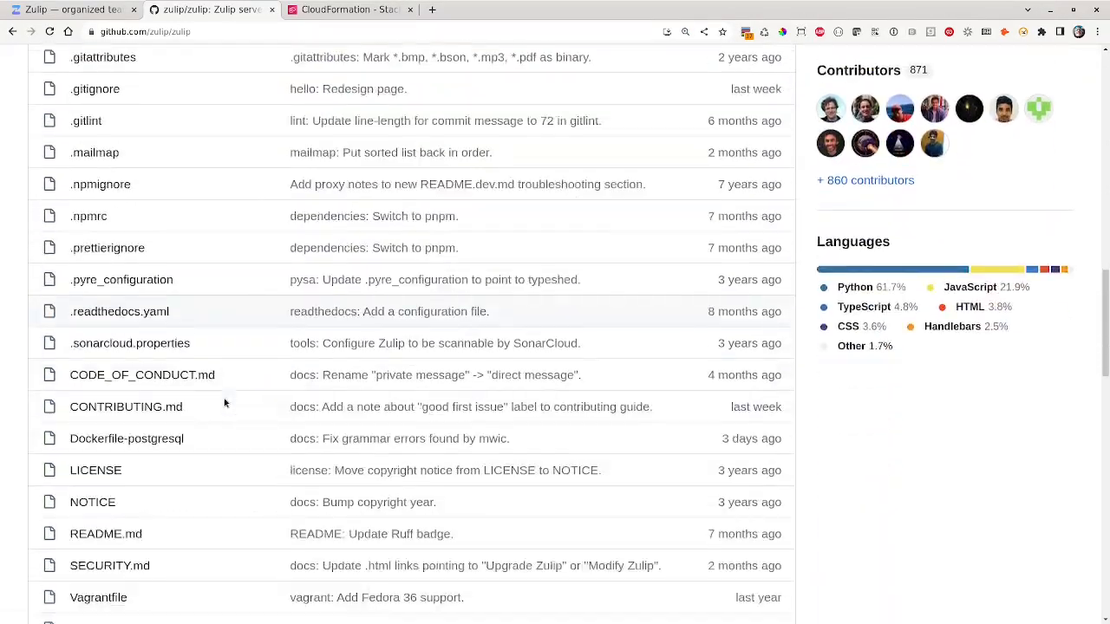
click(97, 471)
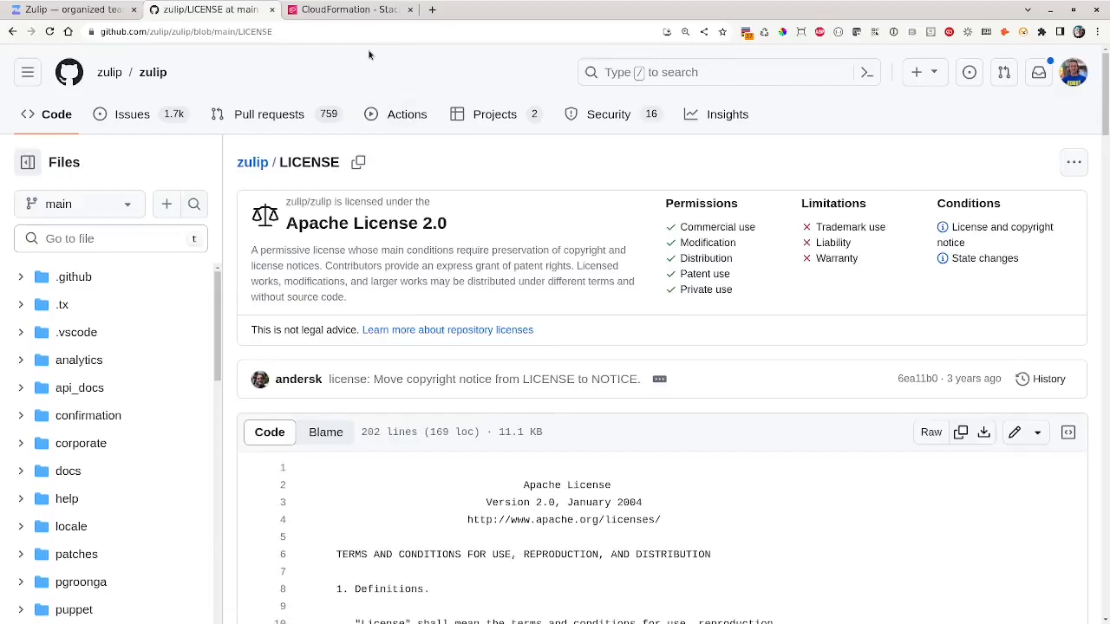
- Create a new stack with new resources from the uploaded template.yaml and proceed to stack details
click(350, 10)
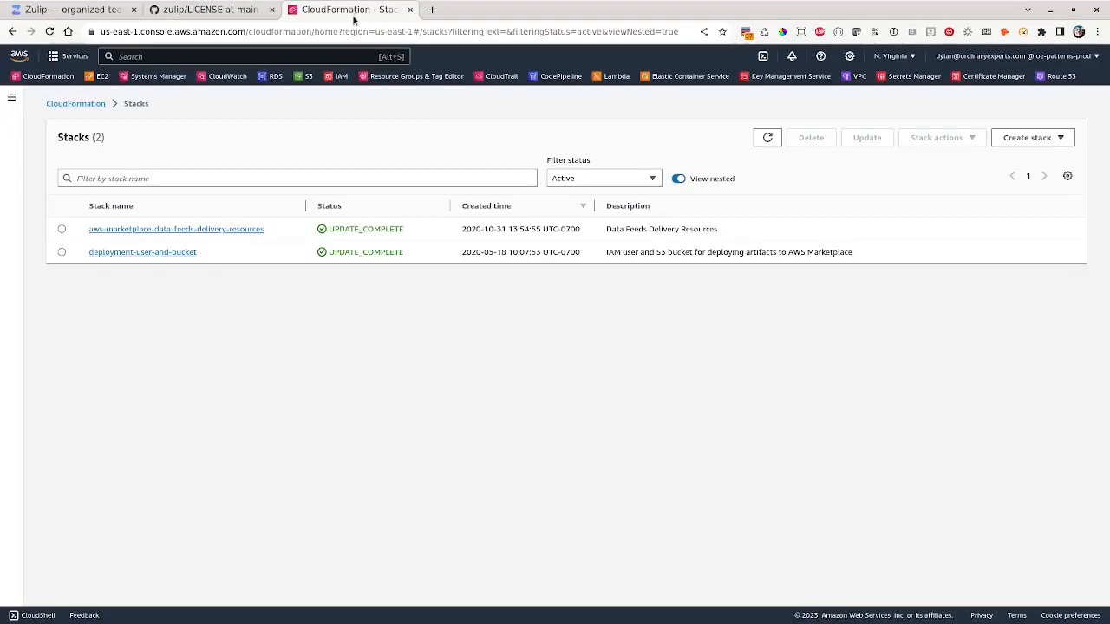
click(1041, 141)
click(1011, 157)
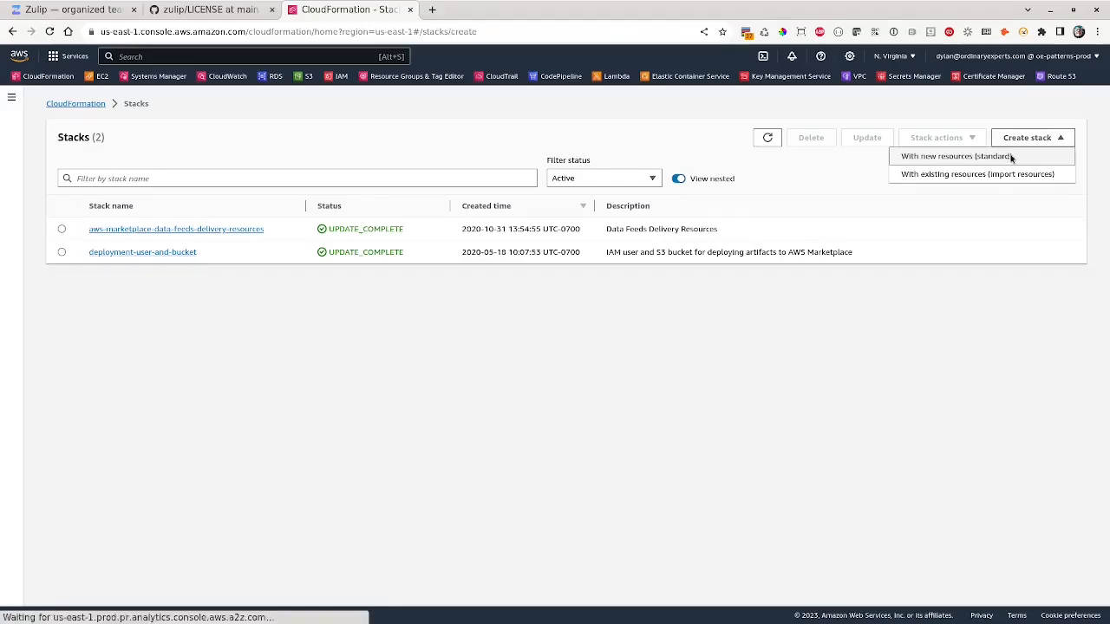
click(711, 367)
click(255, 417)
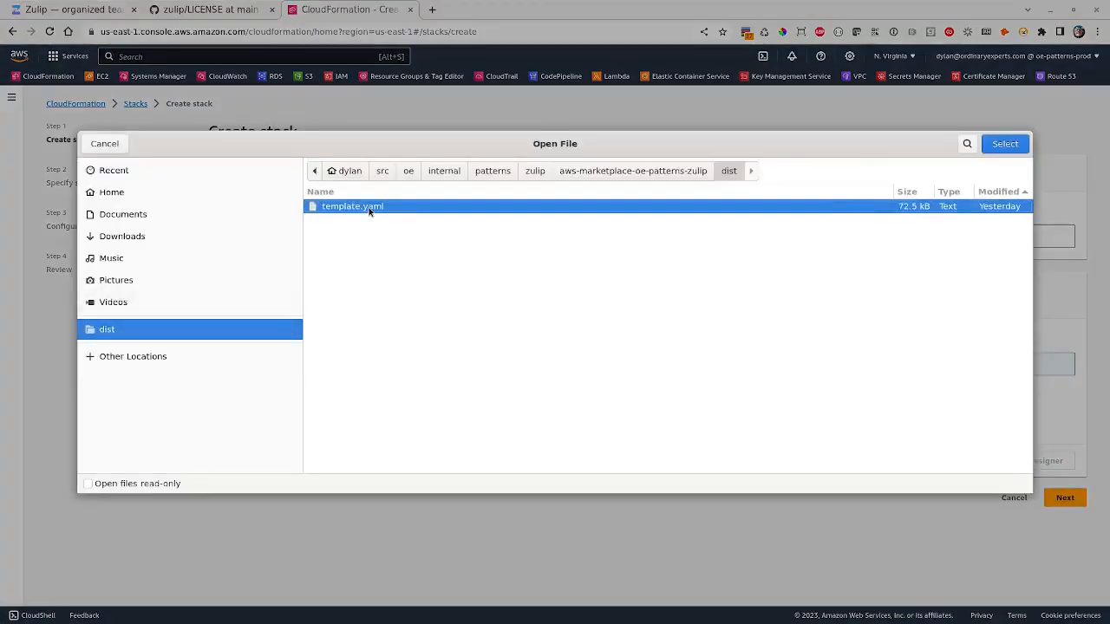
double_click(369, 211)
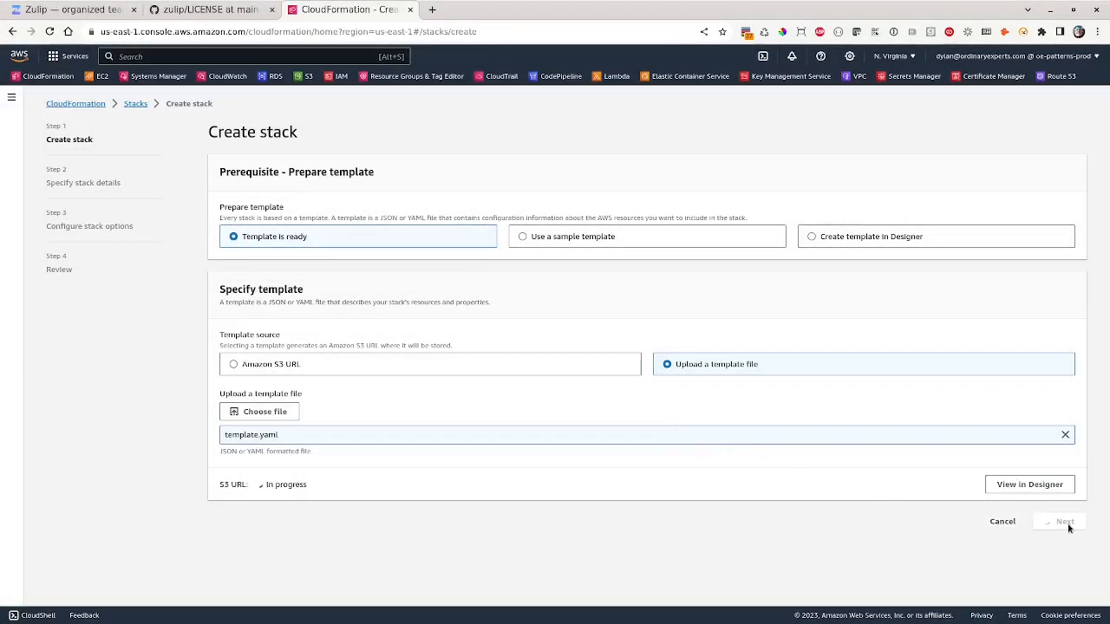
click(1066, 523)
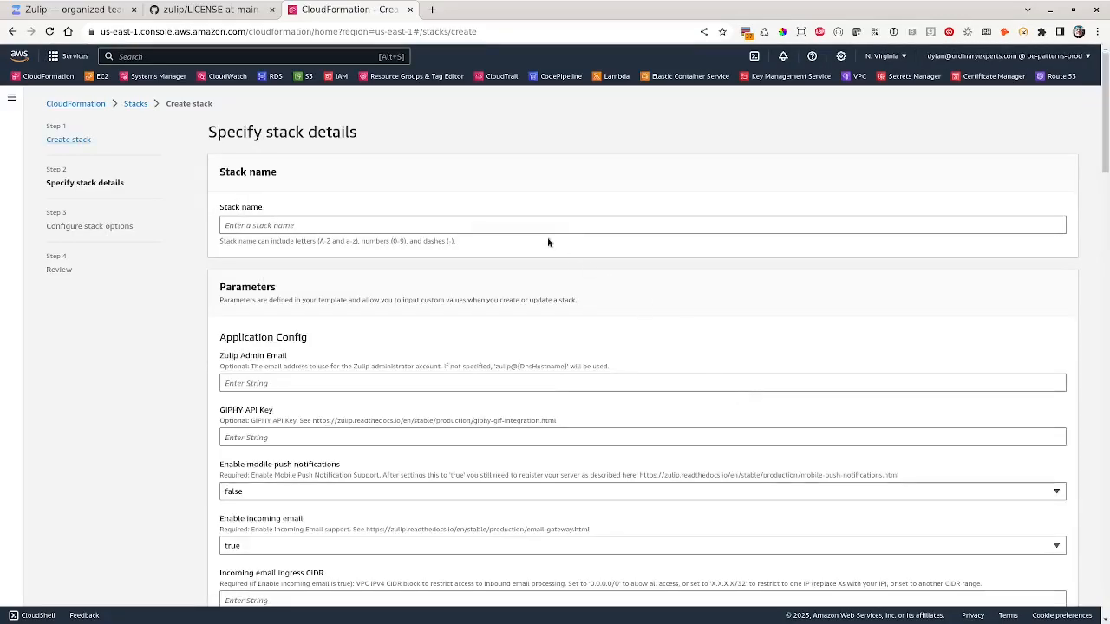
- Name the stack zulip, enter the Zulip admin e-mail, and set incoming email ingress CIDR to 0.0.0.0/0
click(536, 224)
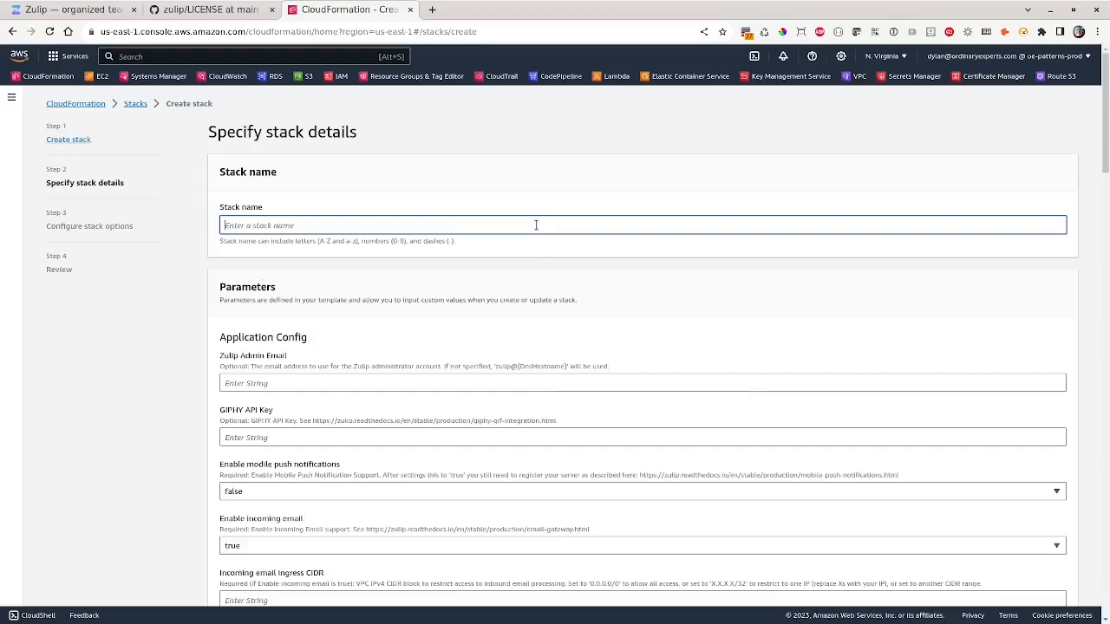
text(zulip)
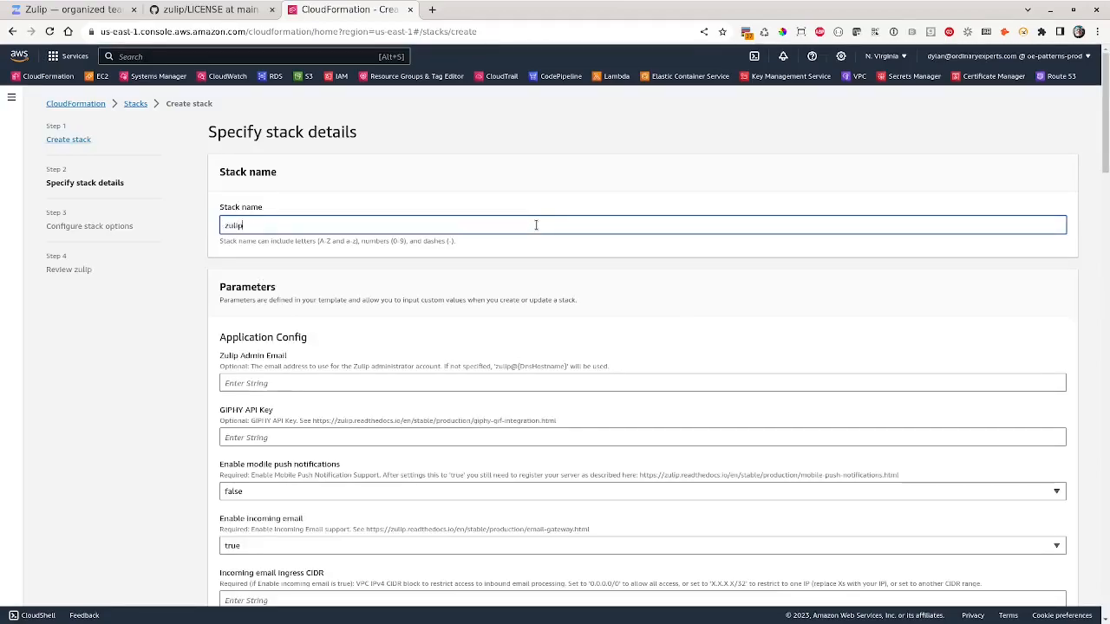
click(395, 381)
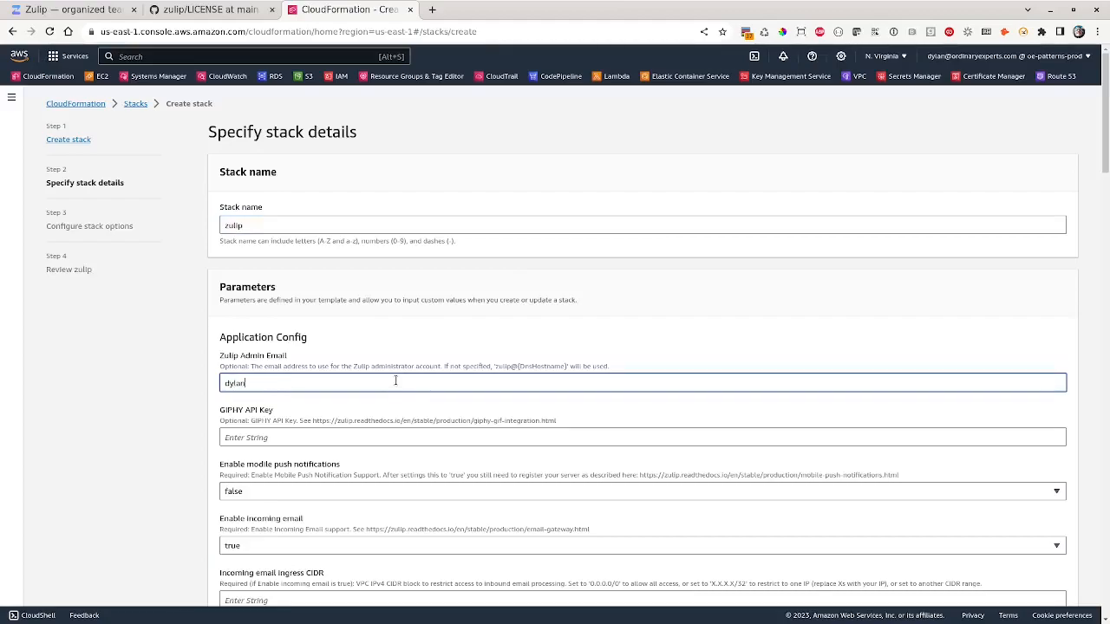
scroll(408, 407, down, 1)
scroll(381, 403, down, 1)
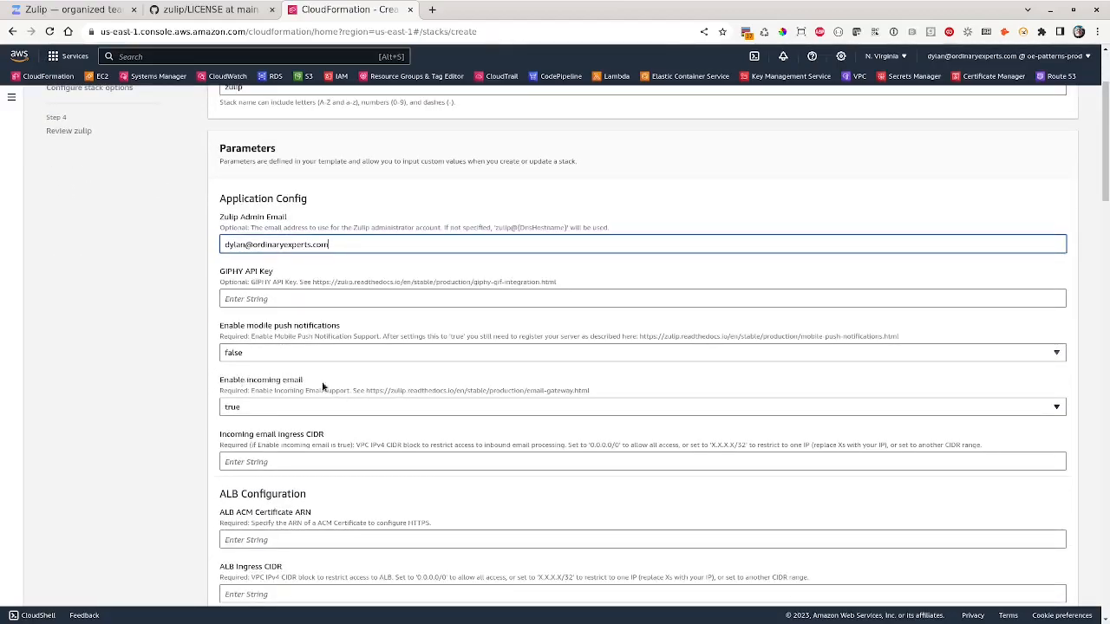
scroll(330, 388, down, 1)
click(348, 392)
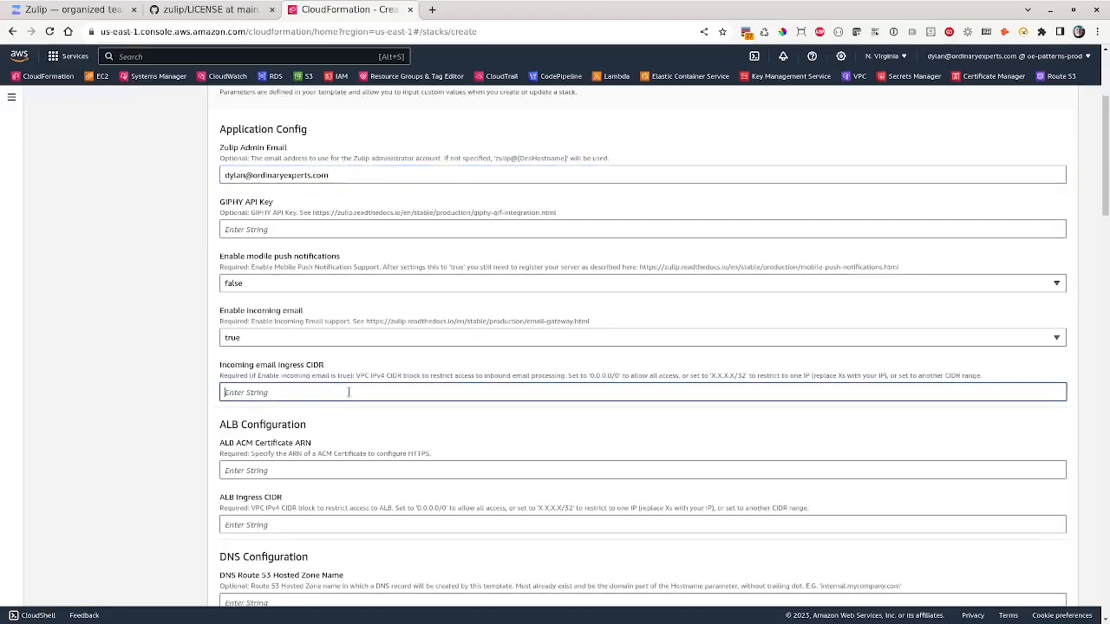
text(0.0.0.0/0)
- Open AWS Certificate Manager in a new browser tab
scroll(408, 387, down, 2)
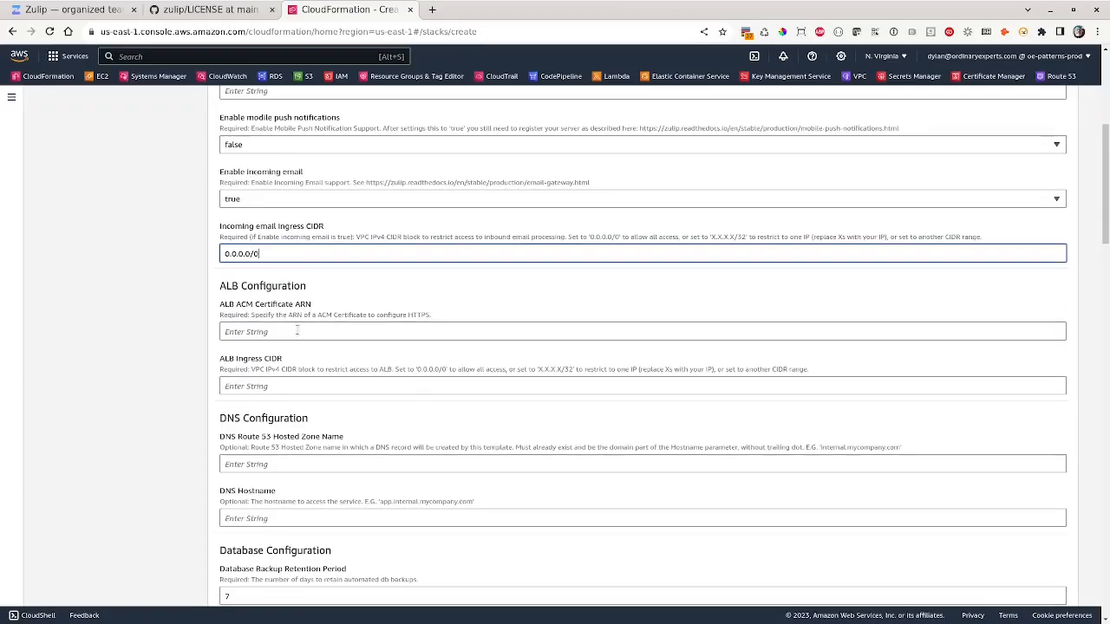
right_click(989, 76)
click(998, 90)
click(494, 10)
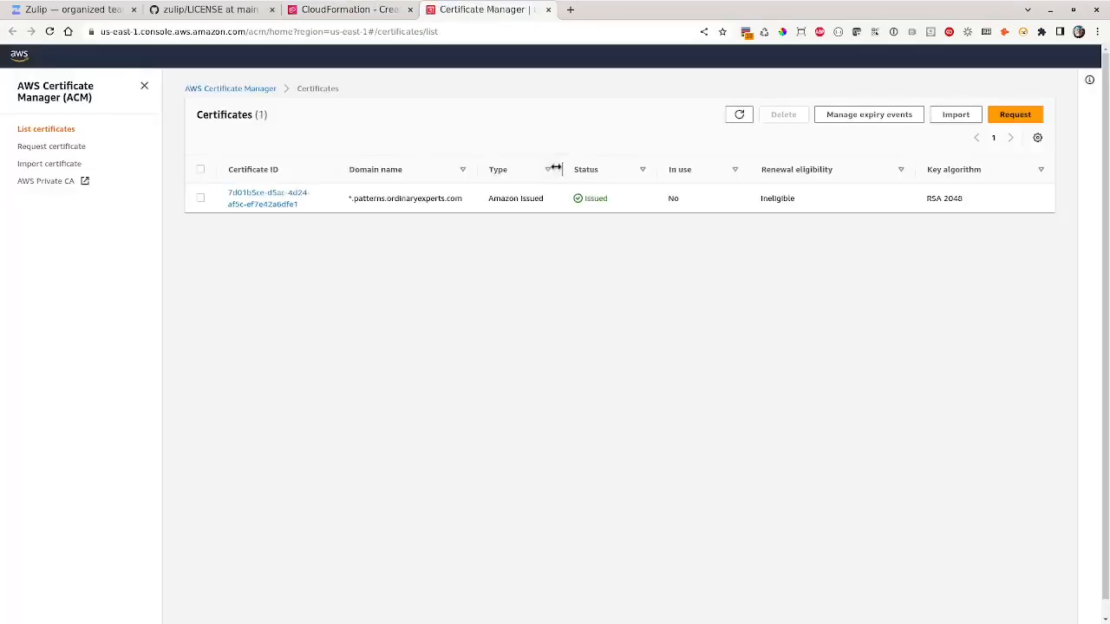
- Copy the *.patterns.ordinaryexperts.com certificate's ARN and return to the CloudFormation stack form
click(285, 214)
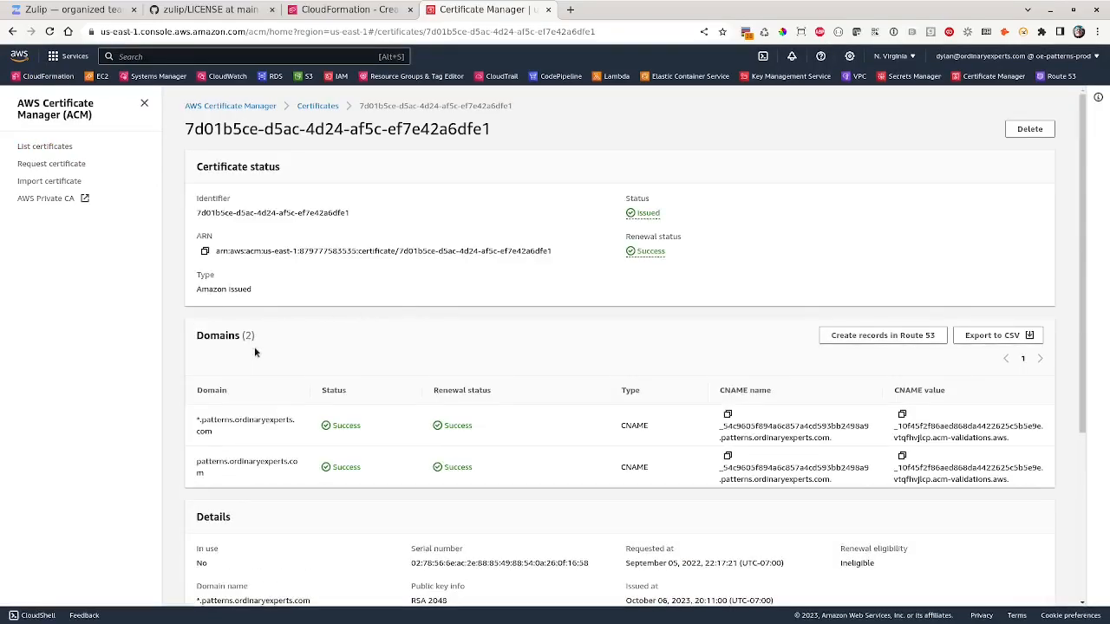
click(205, 250)
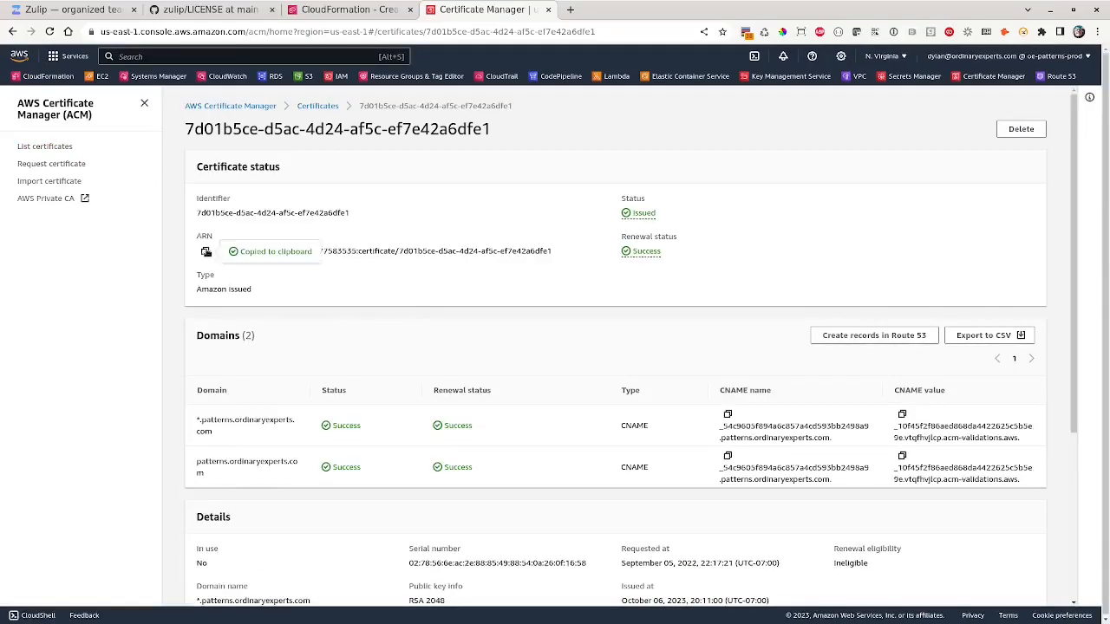
click(329, 13)
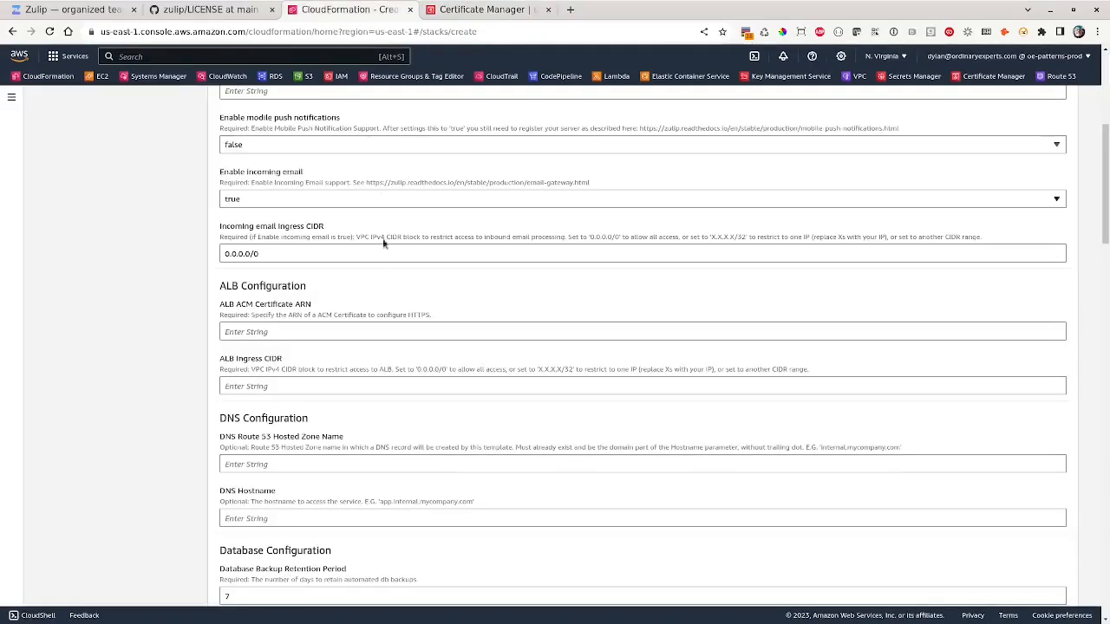
- Paste the copied certificate ARN as the ALB ACM Certificate ARN and fill the ALB ingress CIDR
click(344, 329)
key(ctrl+v)
click(345, 384)
text(0.0)
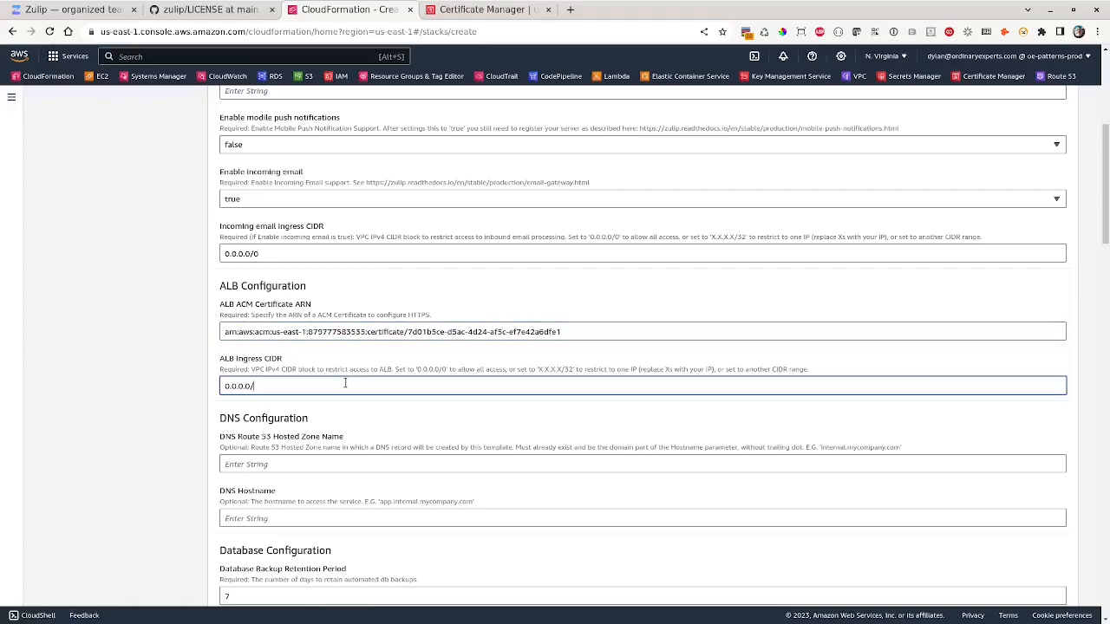
- Set the Route 53 hosted zone name and make the DNS hostname zulip. plus that zone
click(326, 463)
text(patterns.ordinaryexperts.com)
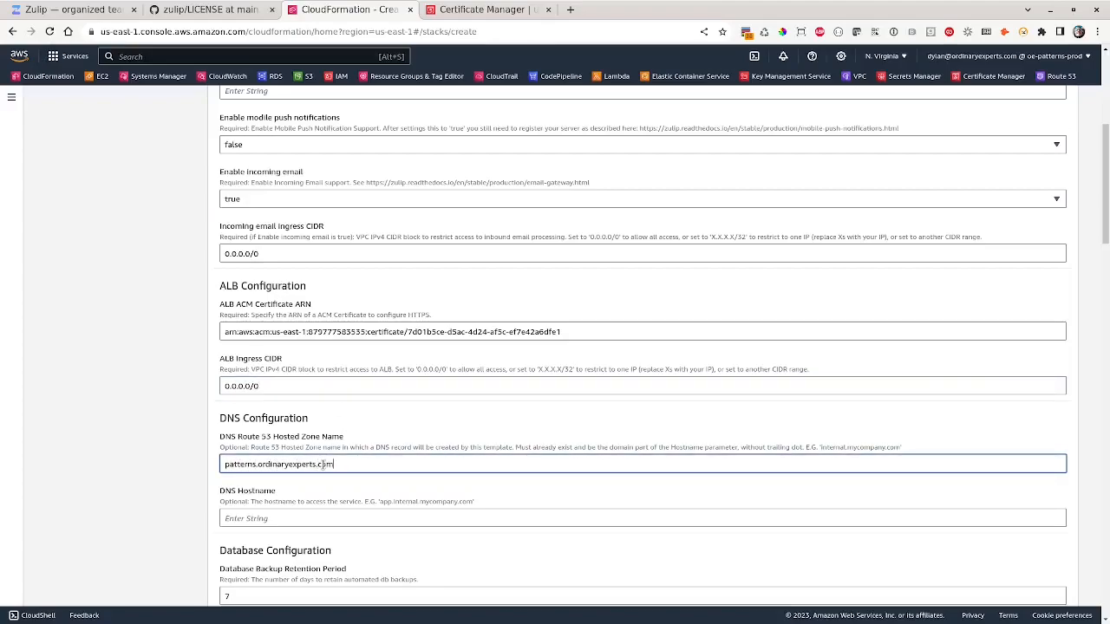
double_click(323, 464)
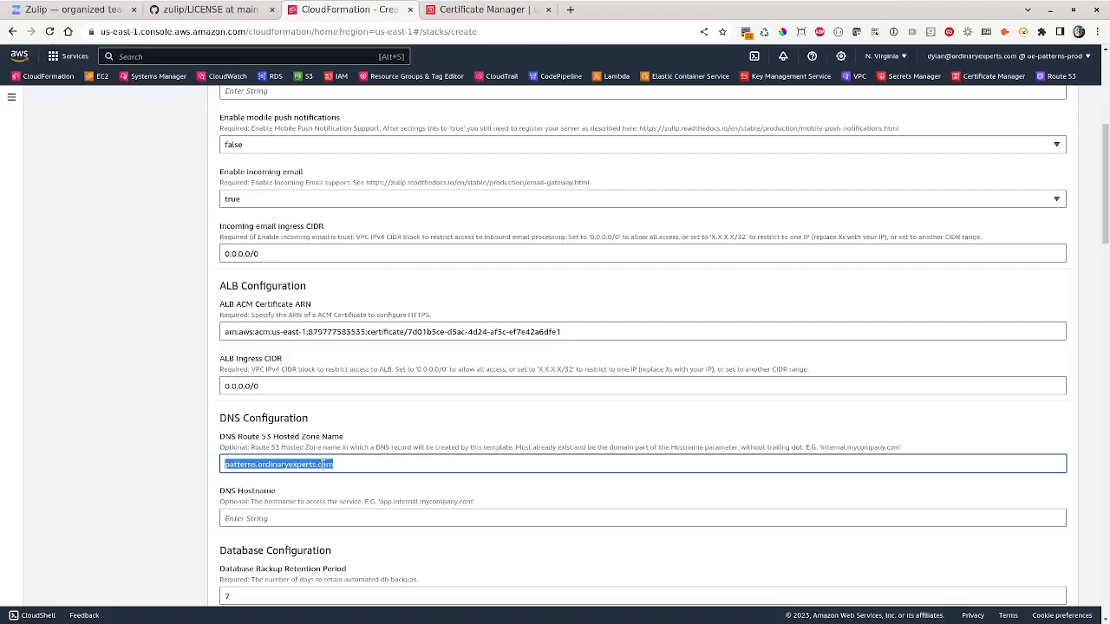
click(310, 520)
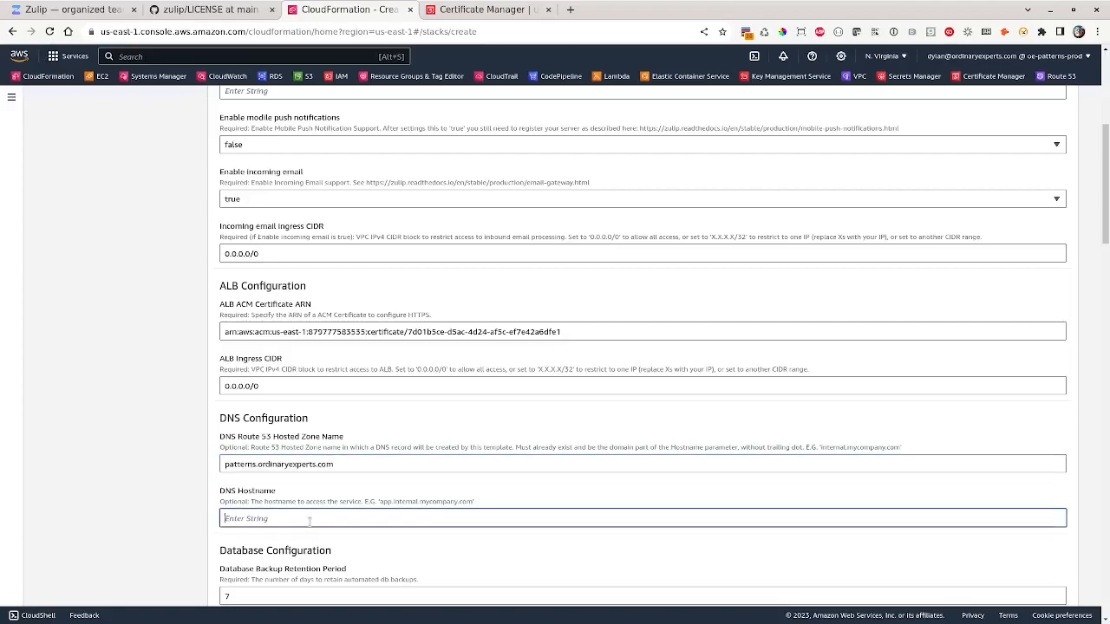
text(zulip.)
key(ctrl+v)
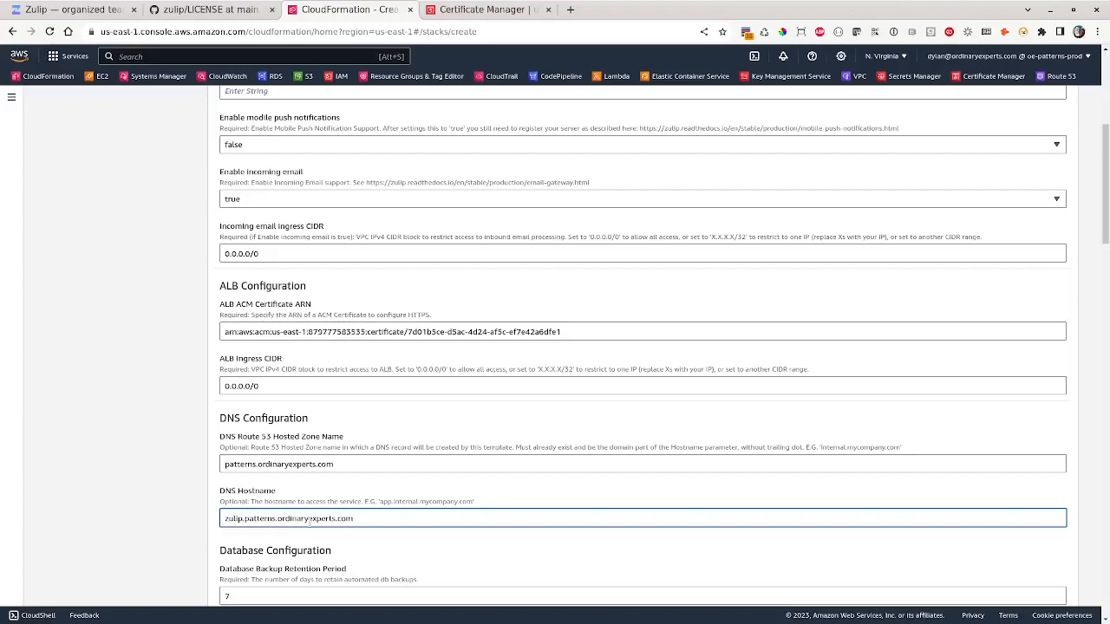
- Review the remaining Auto Scaling, VPC and Sentry DSN parameters and continue to stack options
scroll(389, 496, down, 6)
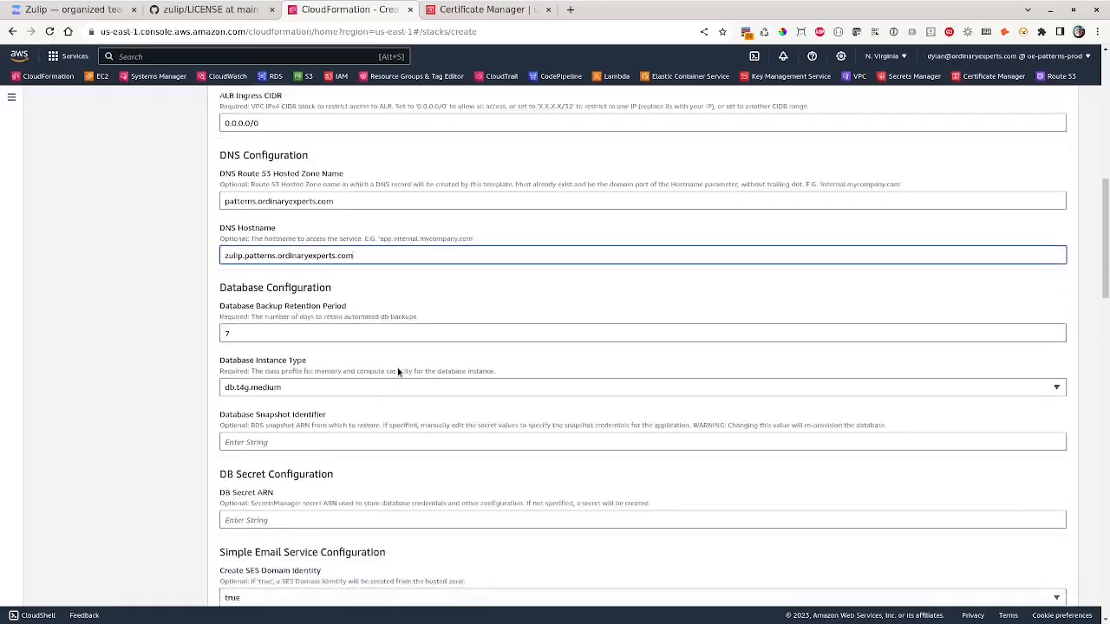
scroll(342, 422, down, 3)
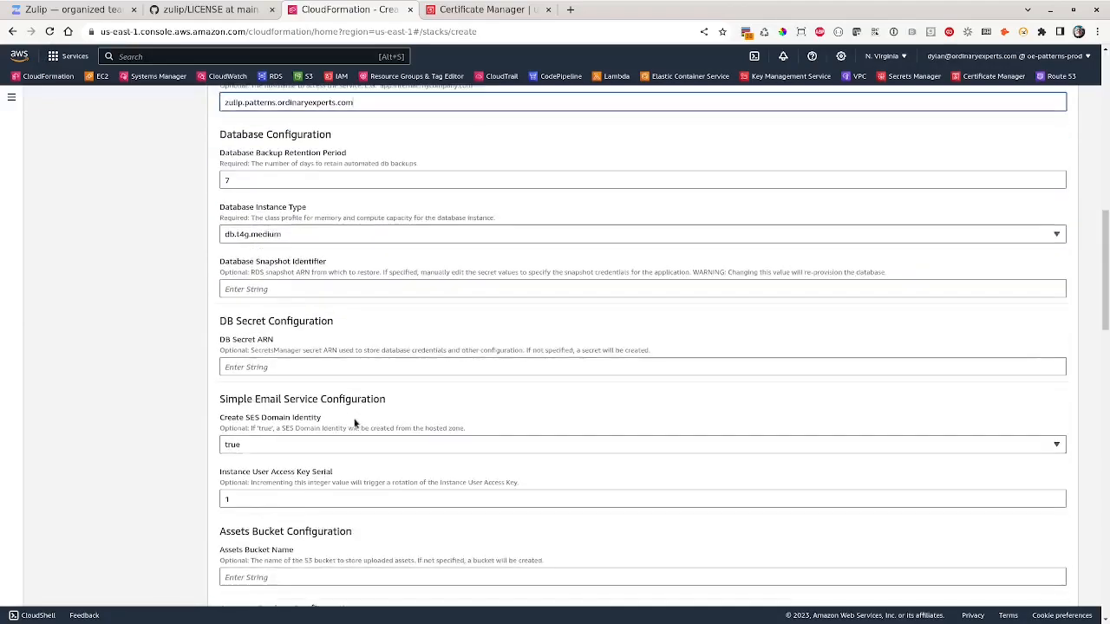
scroll(387, 424, down, 2)
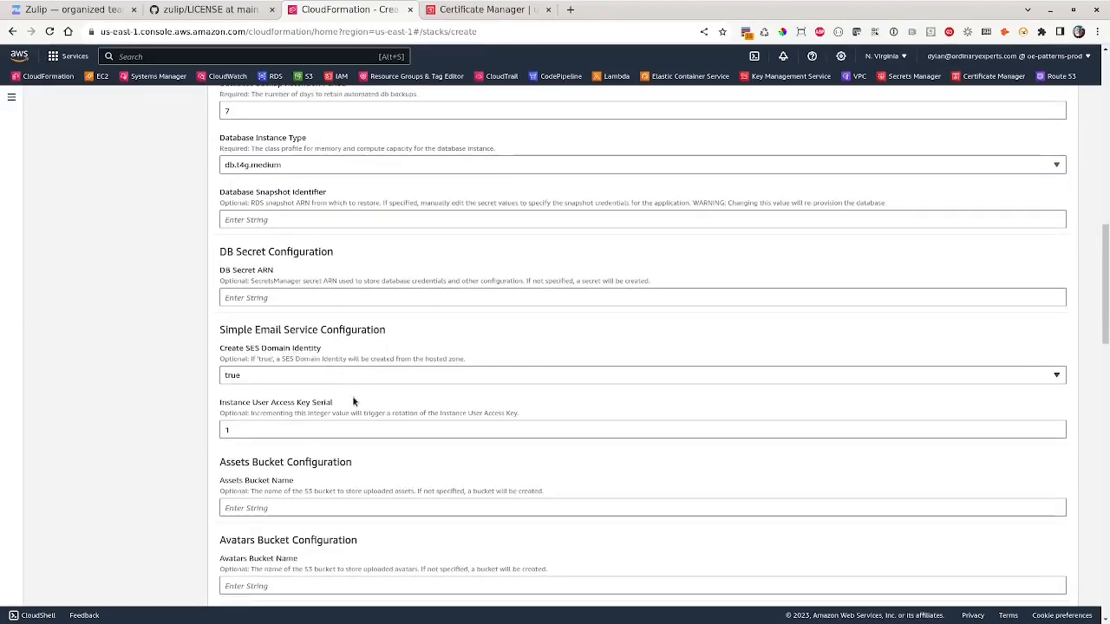
scroll(356, 399, down, 4)
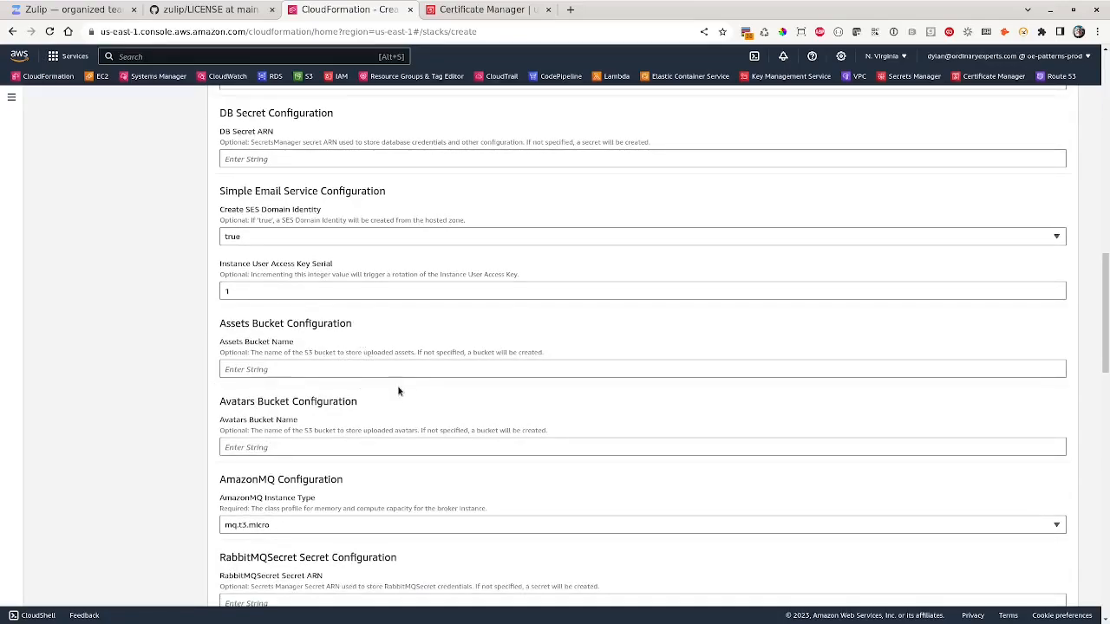
scroll(399, 390, down, 8)
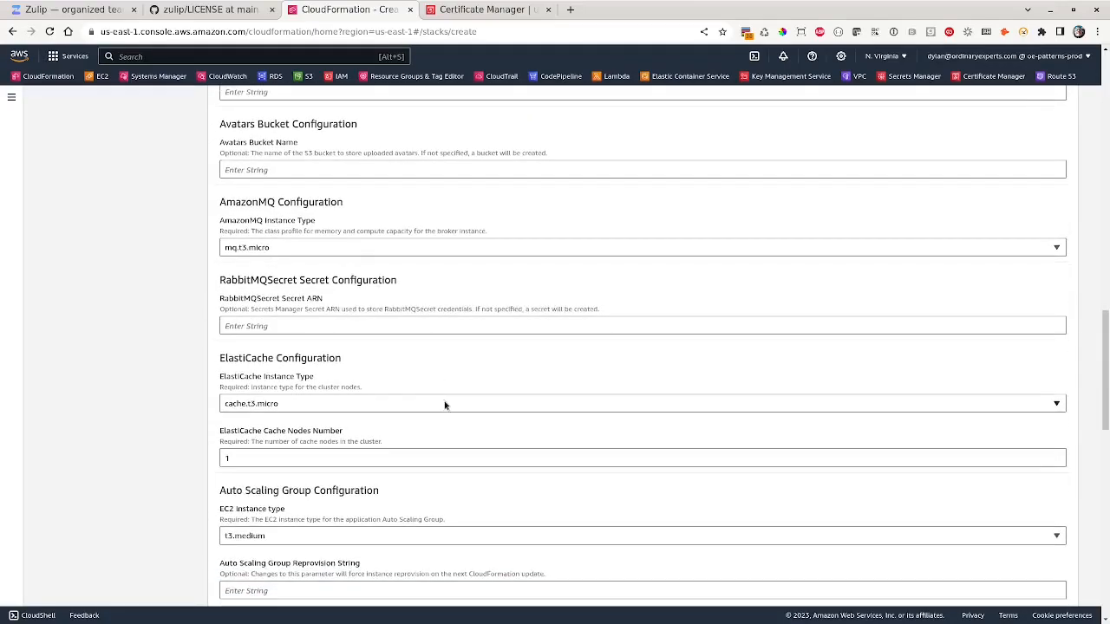
scroll(444, 405, down, 4)
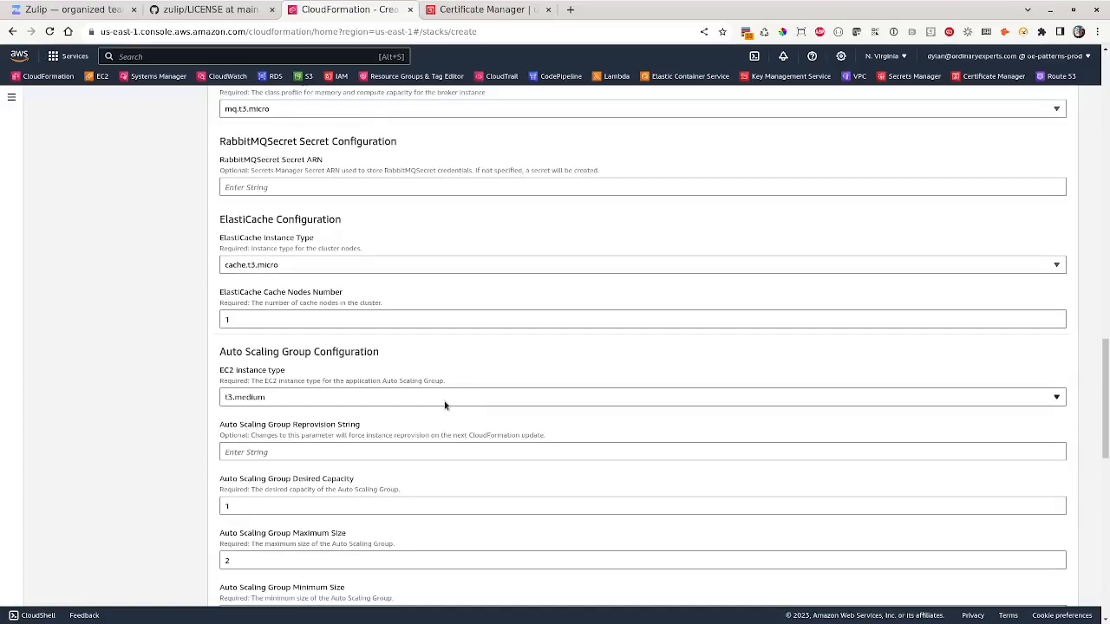
scroll(444, 401, down, 12)
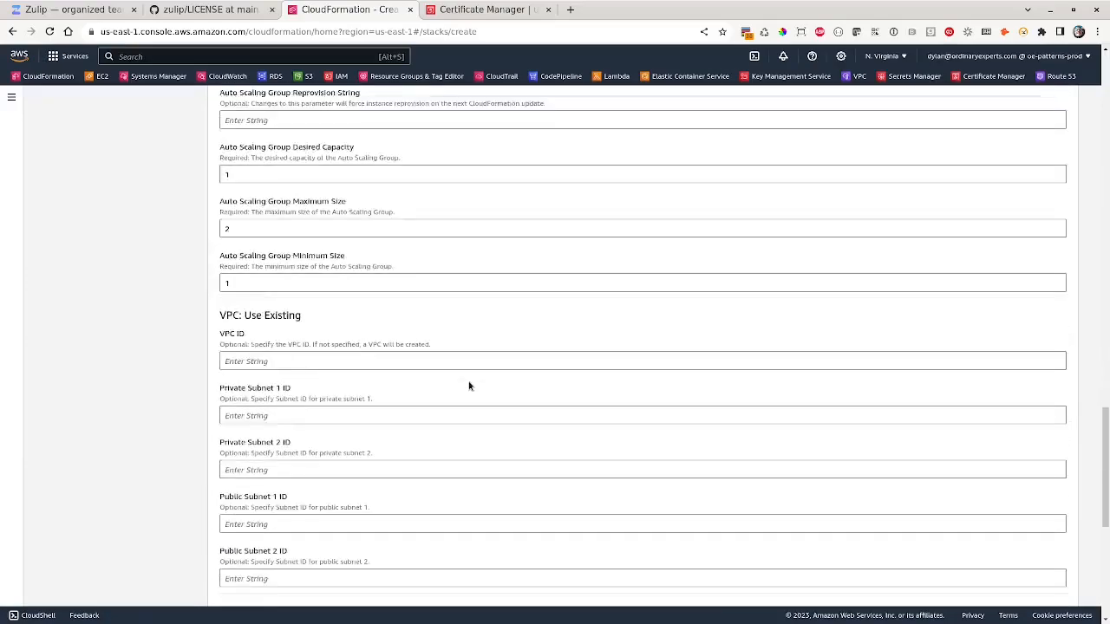
scroll(488, 409, down, 10)
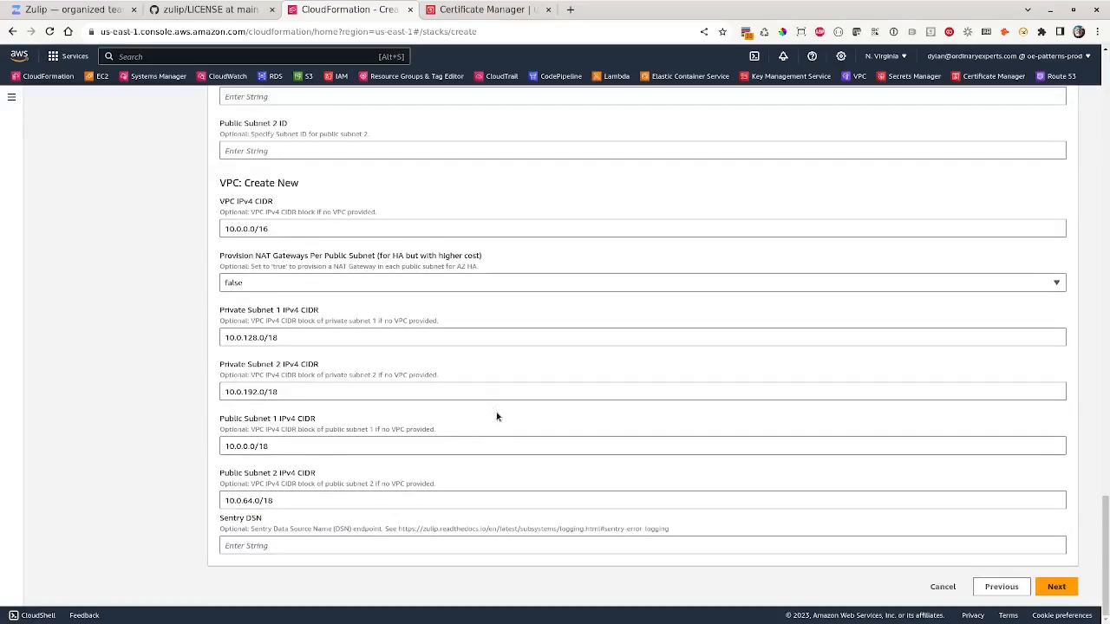
click(1054, 588)
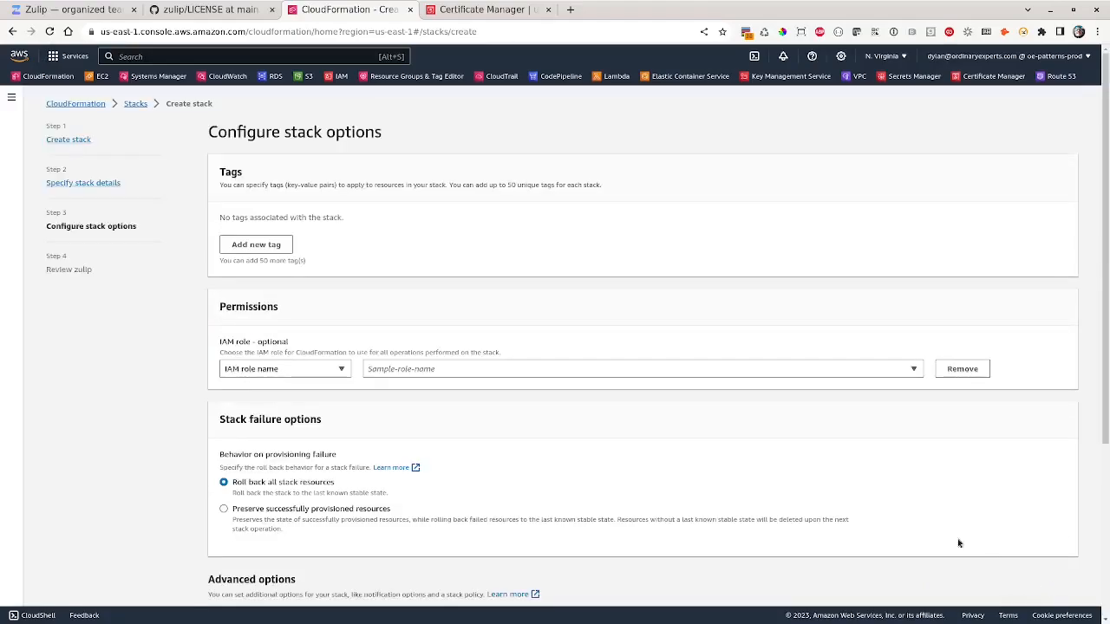
- Acknowledge IAM resource creation on the review page and submit the zulip stack
scroll(588, 306, down, 7)
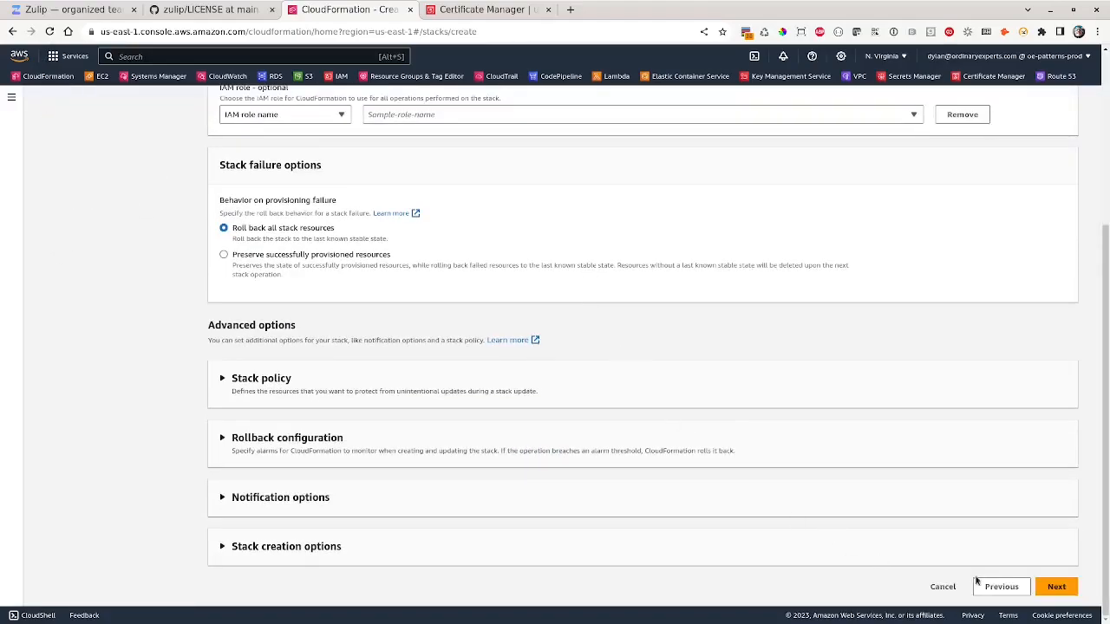
click(1057, 588)
scroll(642, 423, down, 20)
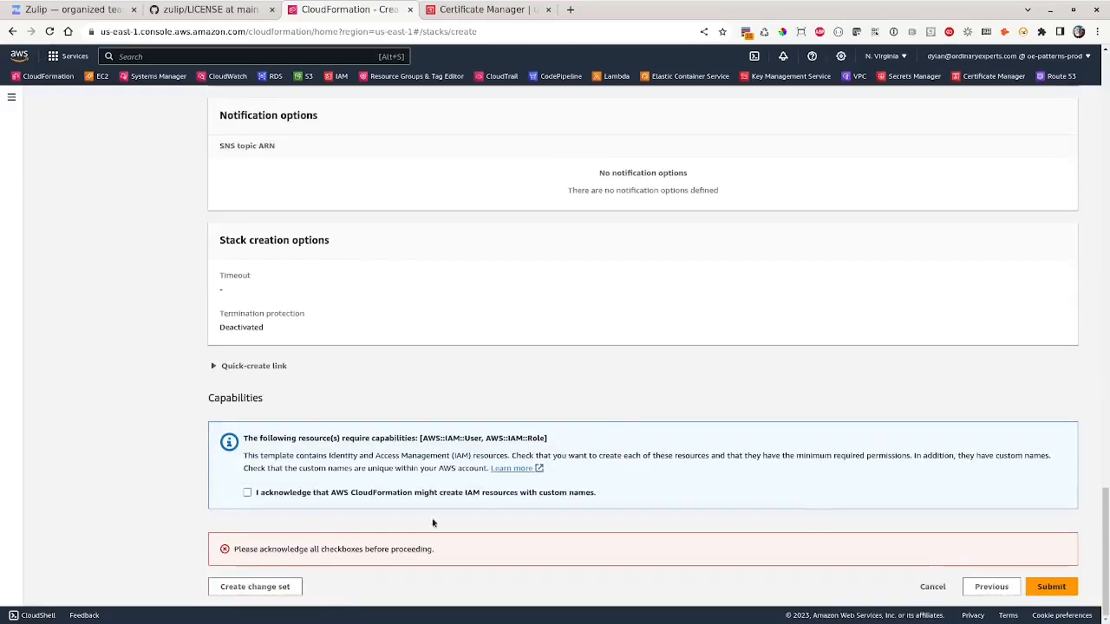
click(376, 495)
click(1050, 587)
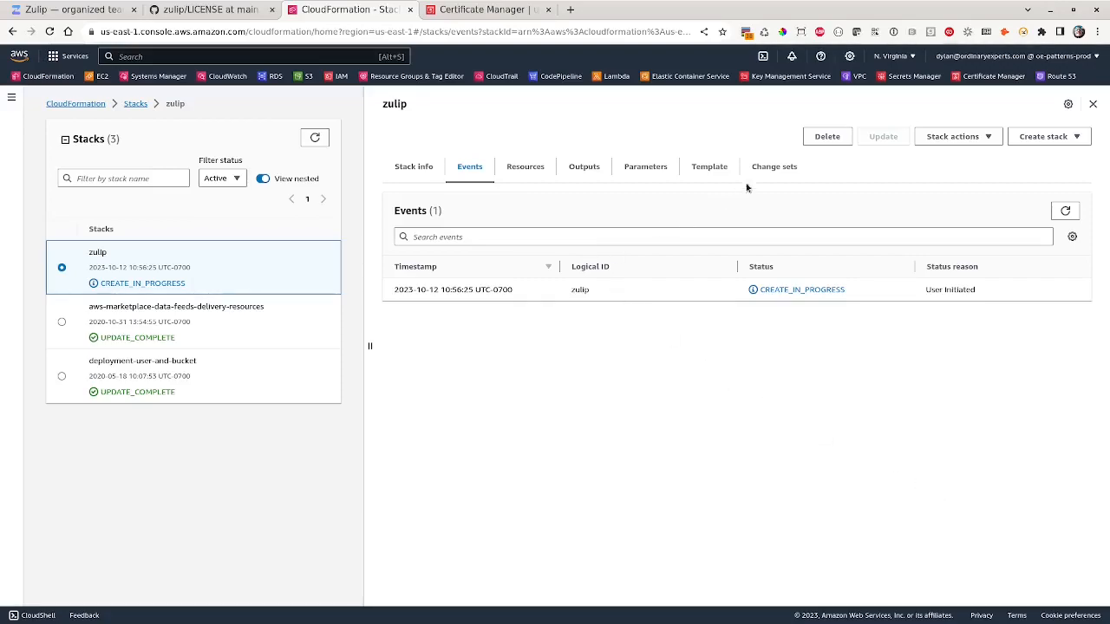
- Refresh the zulip stack's events and check which resources have been created
click(1065, 211)
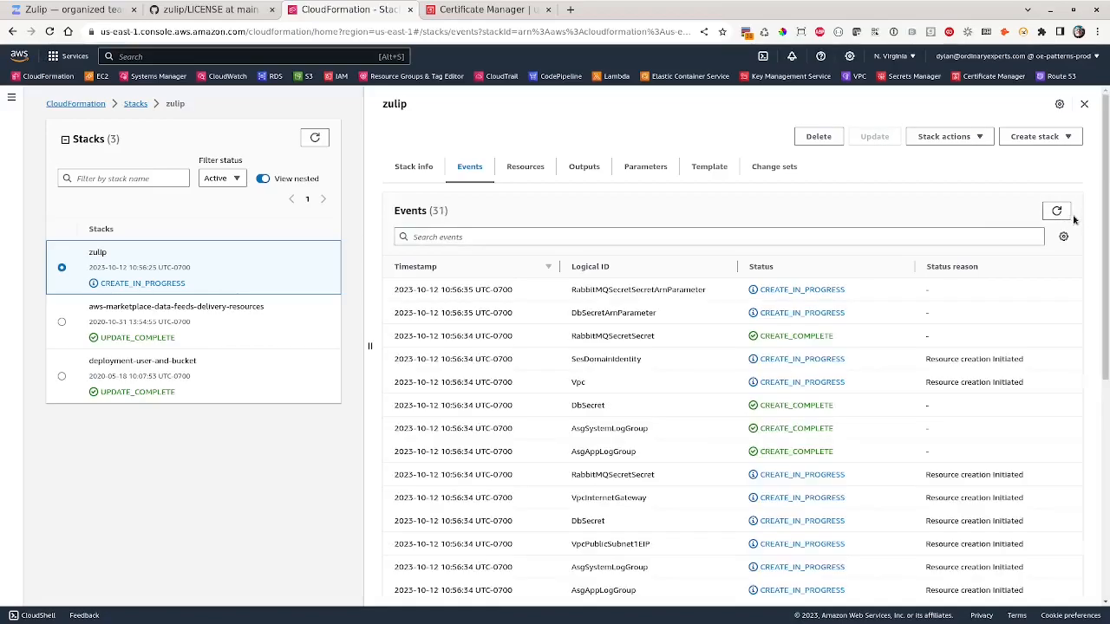
click(524, 167)
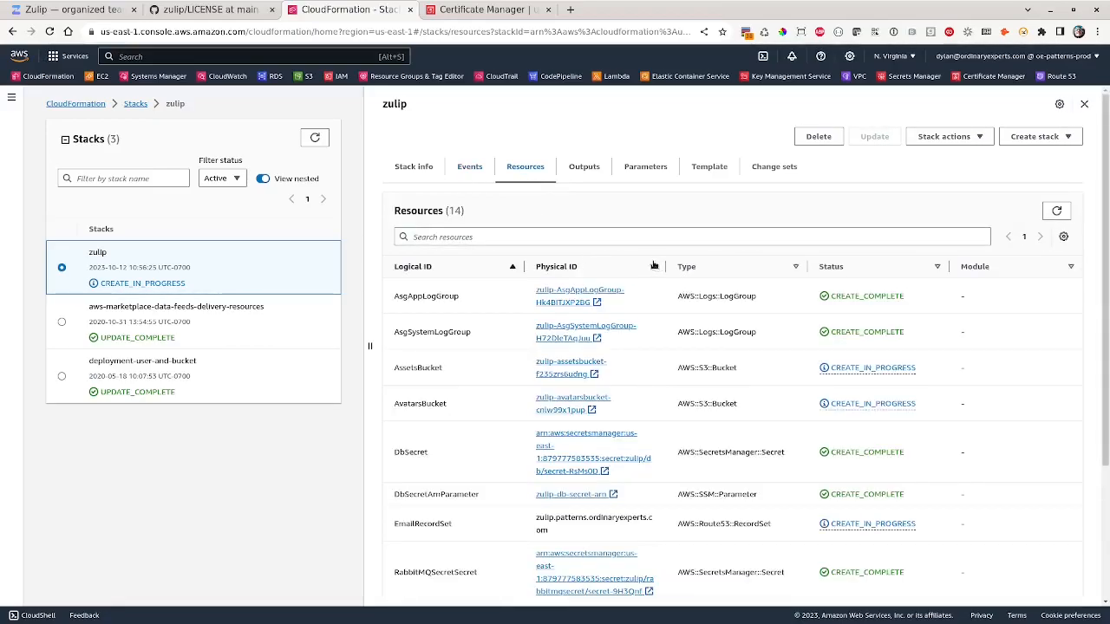
click(469, 167)
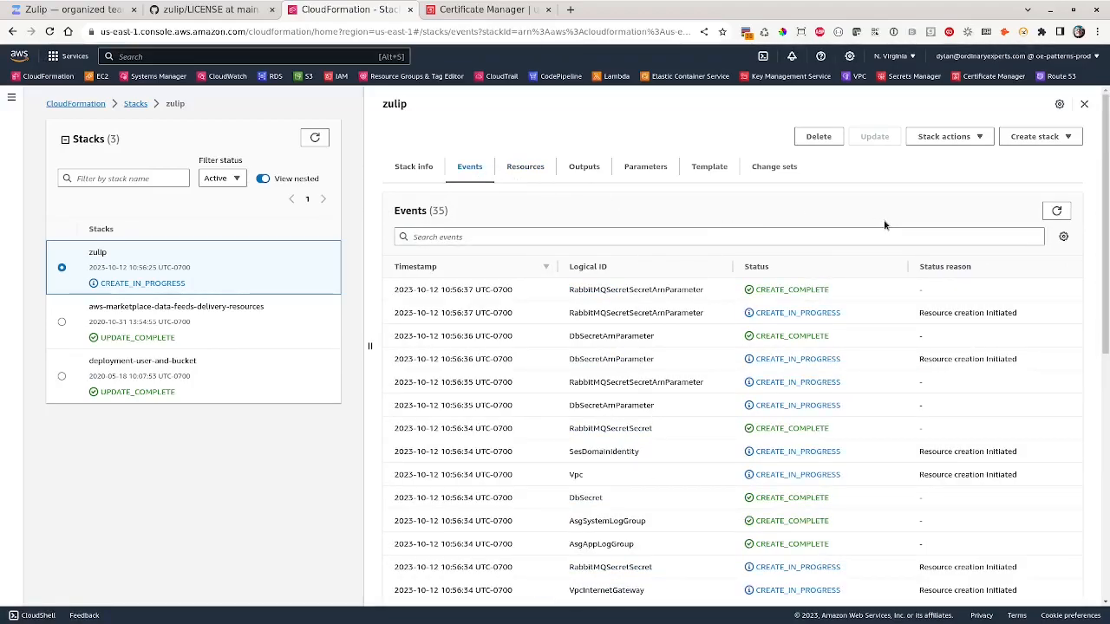
click(1056, 211)
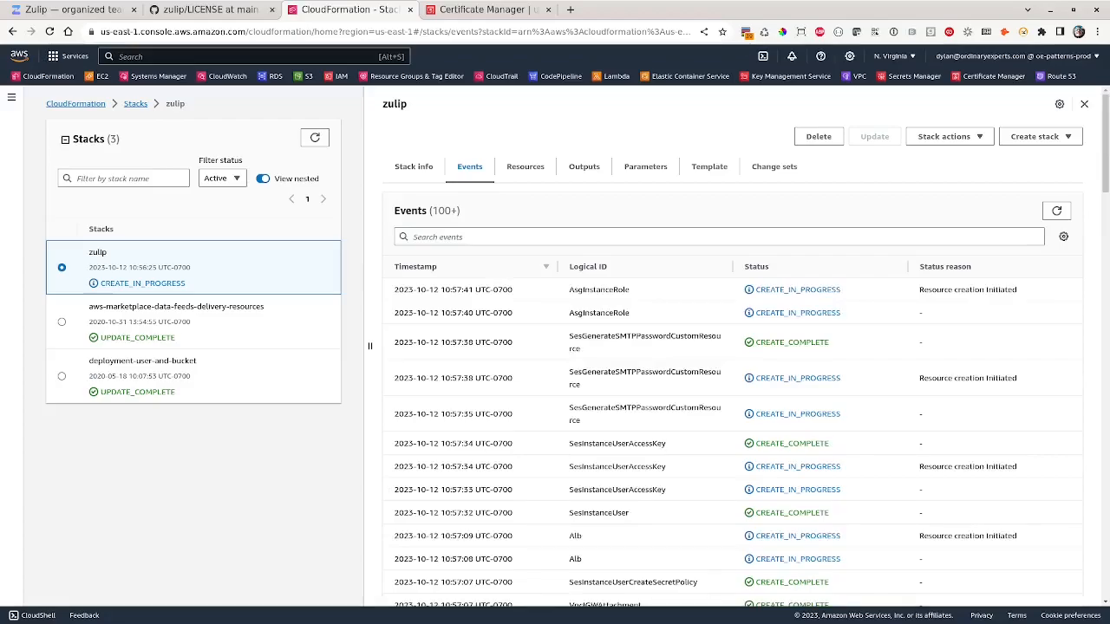
click(524, 166)
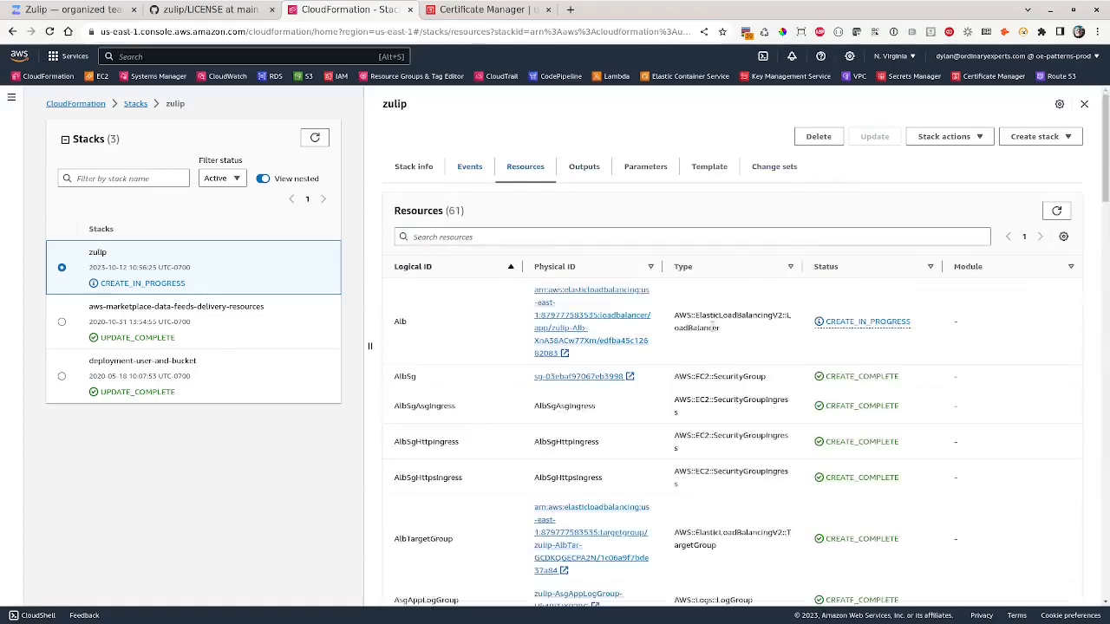
scroll(750, 326, down, 5)
scroll(751, 326, down, 10)
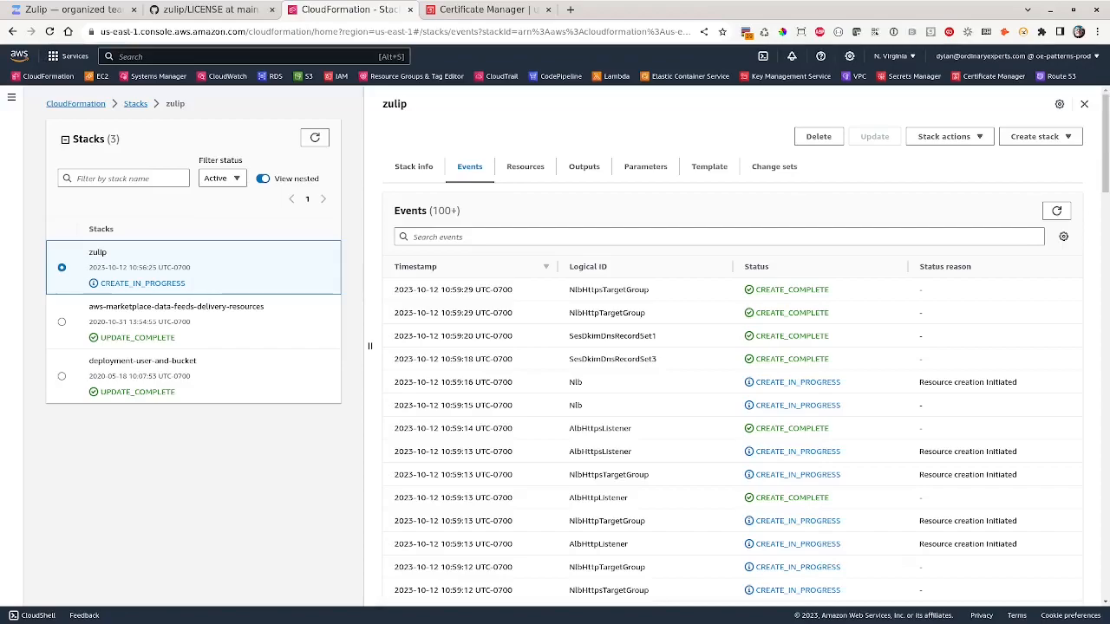
- Keep refreshing events until the database, RabbitMQ and Redis resources show as created
click(1055, 212)
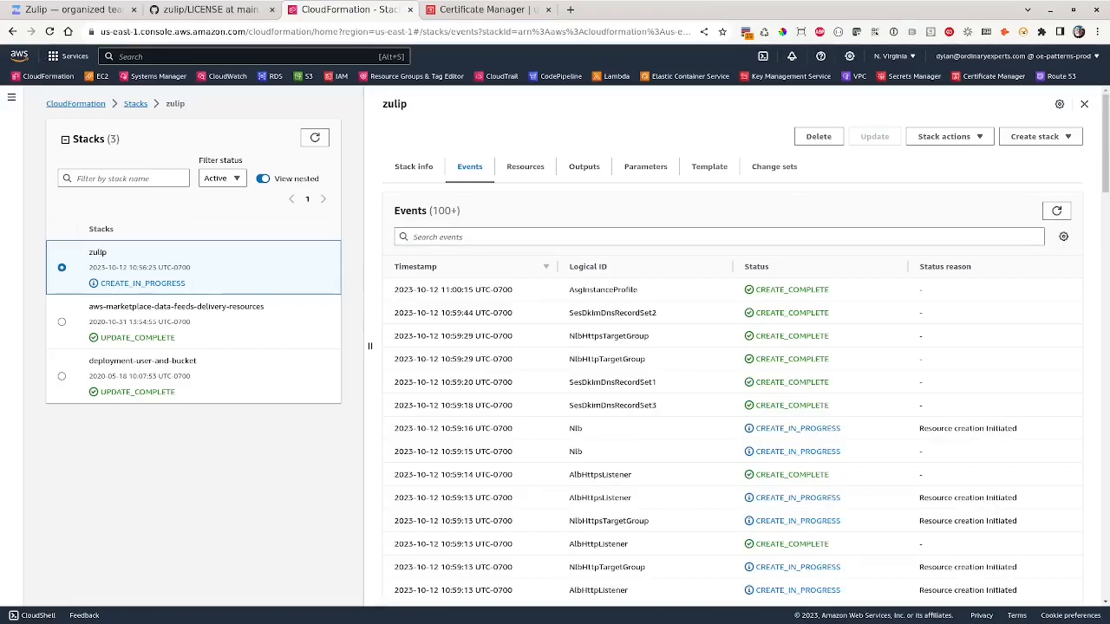
click(1056, 216)
click(1055, 213)
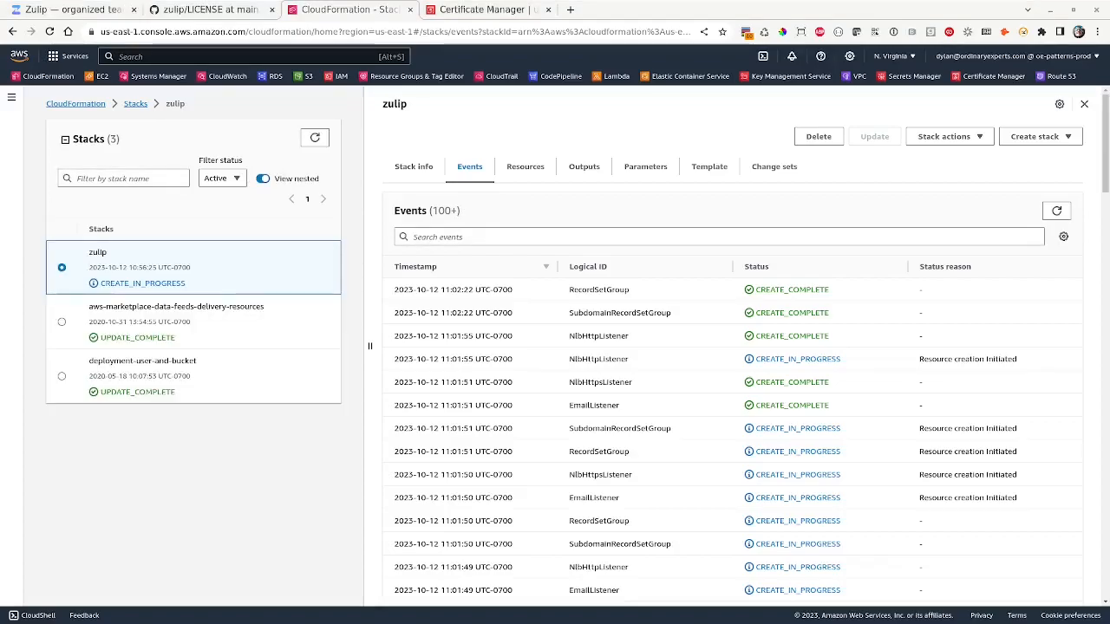
click(525, 165)
click(469, 165)
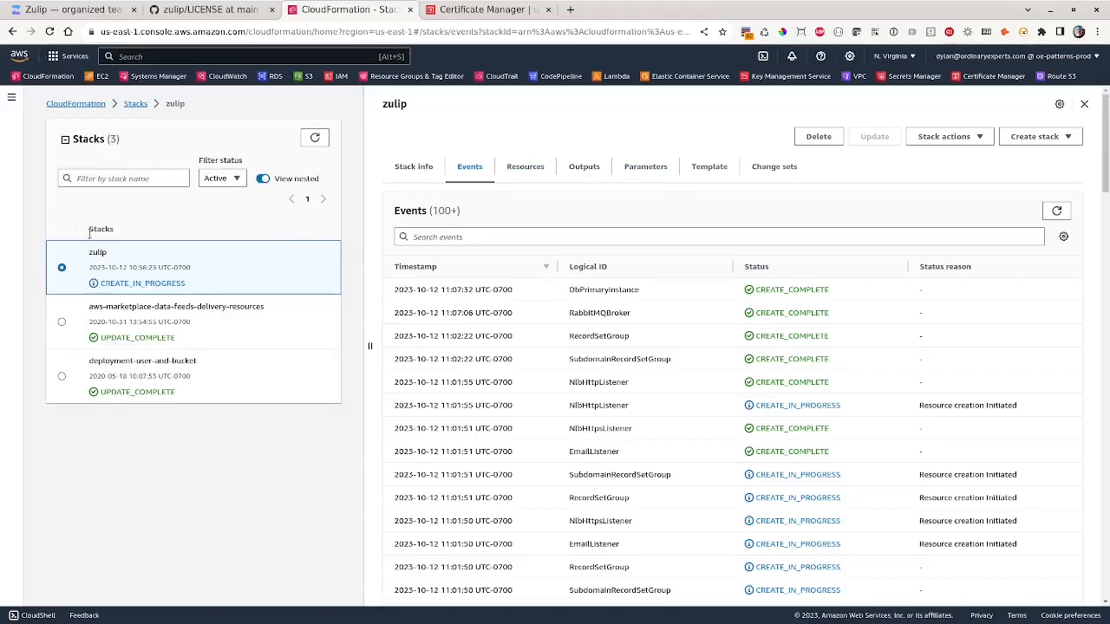
click(1057, 214)
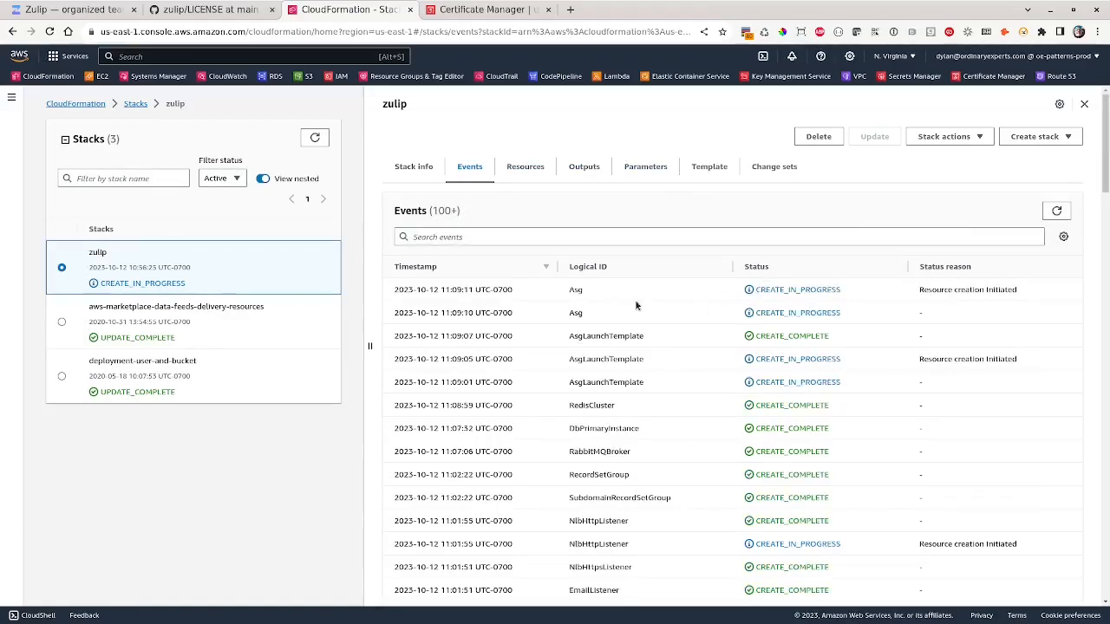
click(593, 294)
- Open the EC2 console in a new browser tab
right_click(99, 76)
click(139, 82)
click(590, 10)
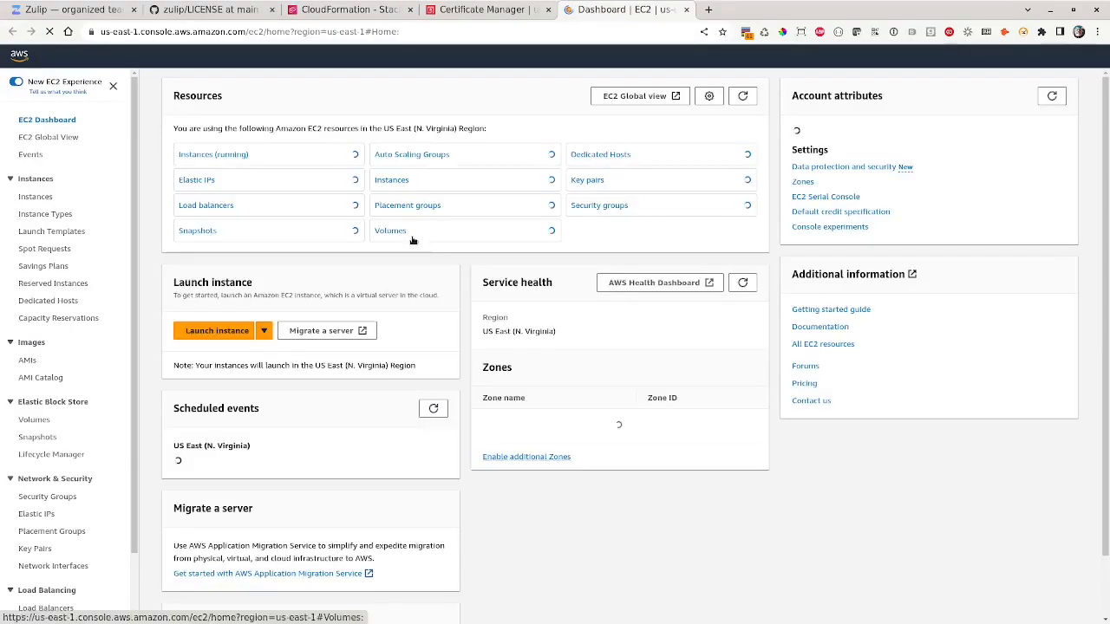
- Confirm the zulip/Asg instance is running in the EC2 instances list
click(220, 155)
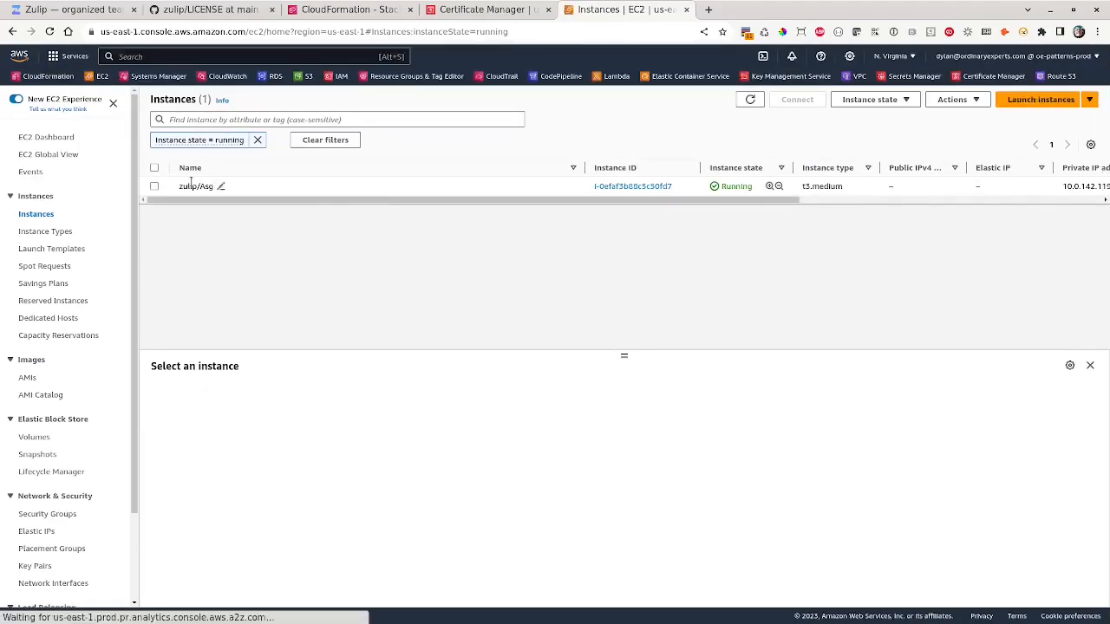
drag(188, 187, 176, 188)
click(178, 187)
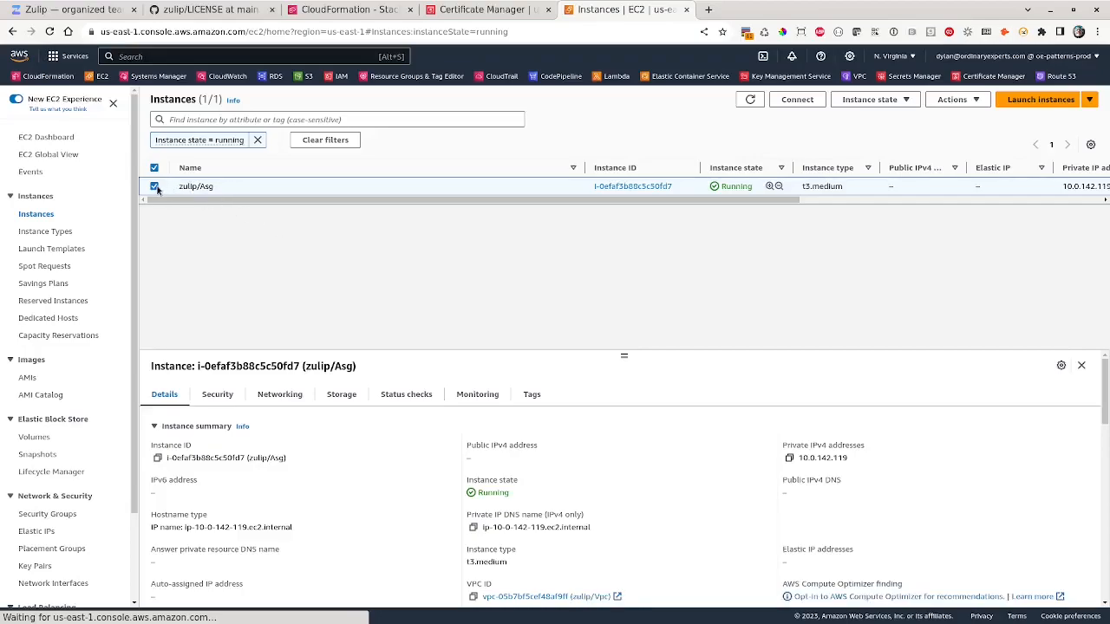
click(155, 187)
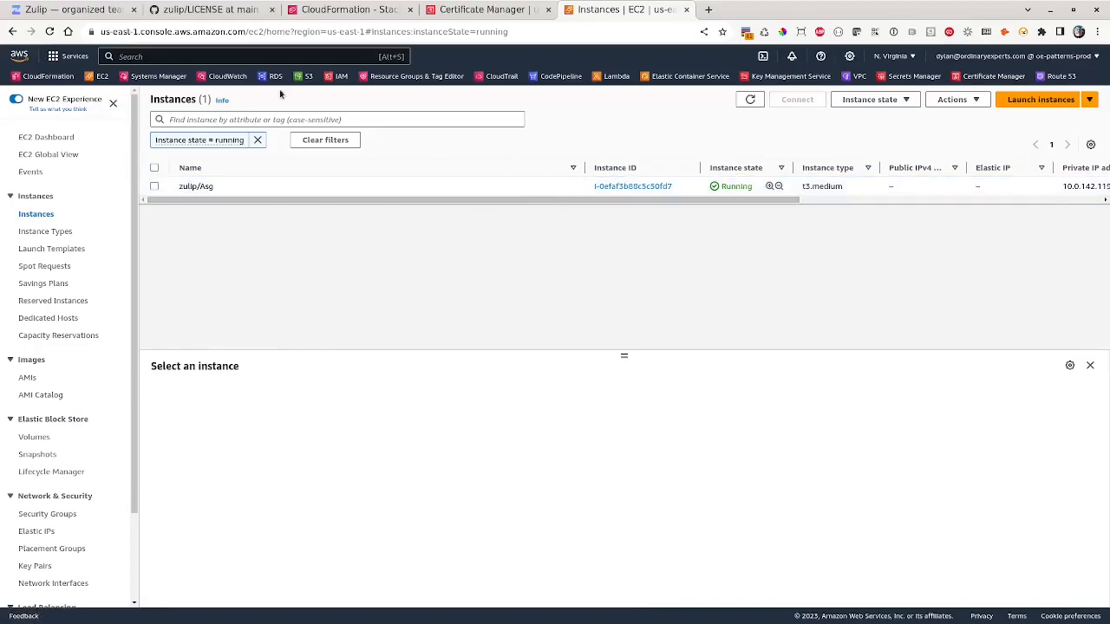
- Open the RDS console in a new browser tab
right_click(273, 76)
click(299, 84)
click(768, 11)
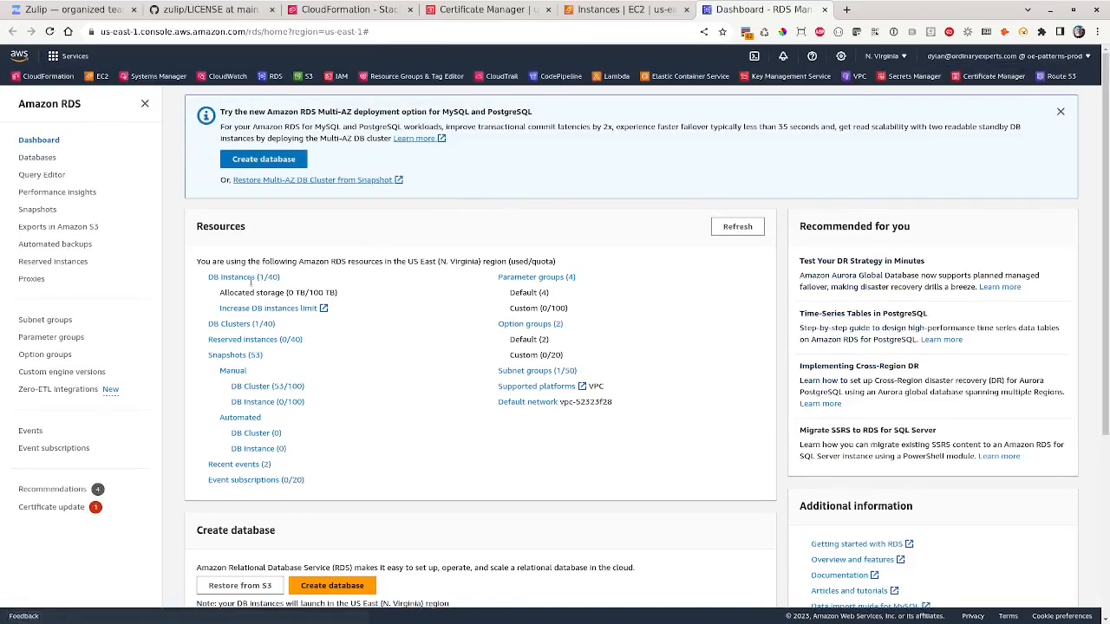
- Verify the RDS database and the ElastiCache Redis cluster are available, then return to CloudFormation
click(274, 276)
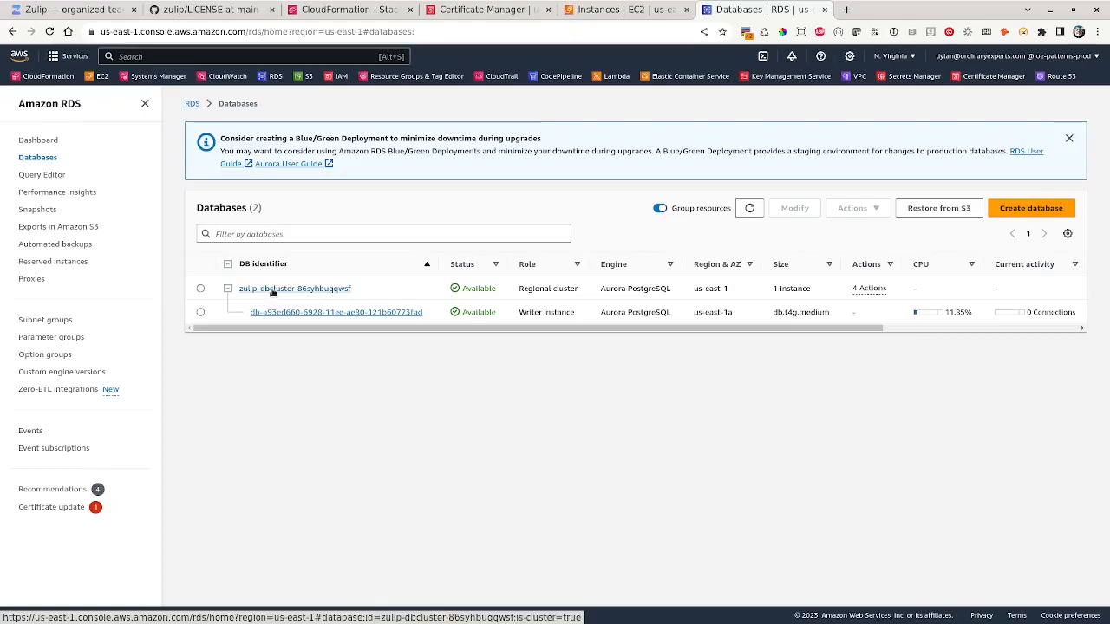
click(294, 56)
text(elasticache)
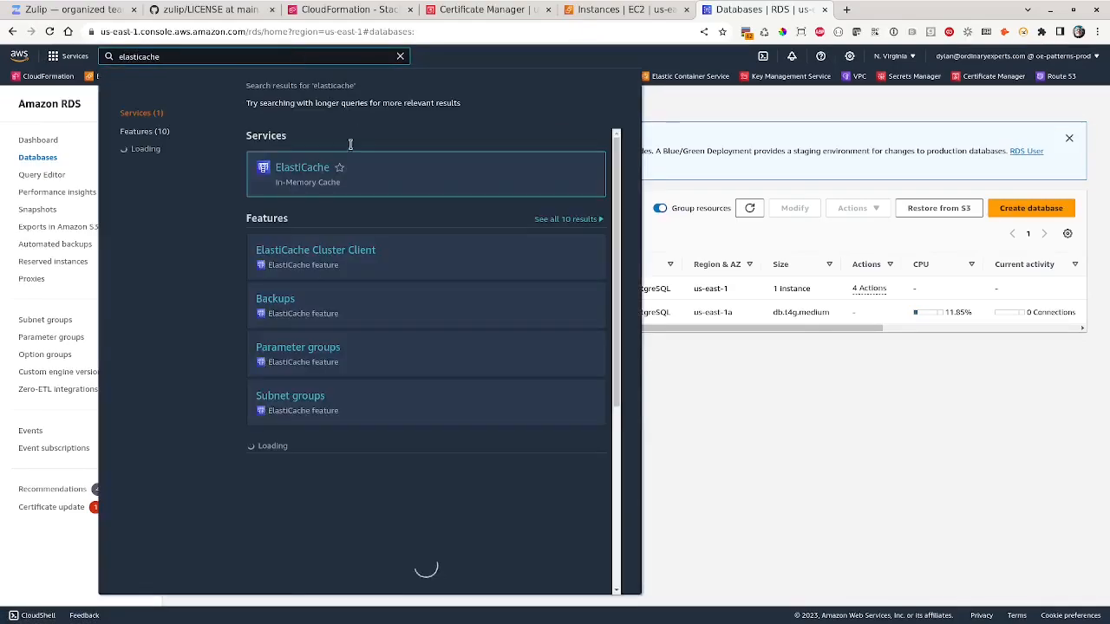
click(334, 167)
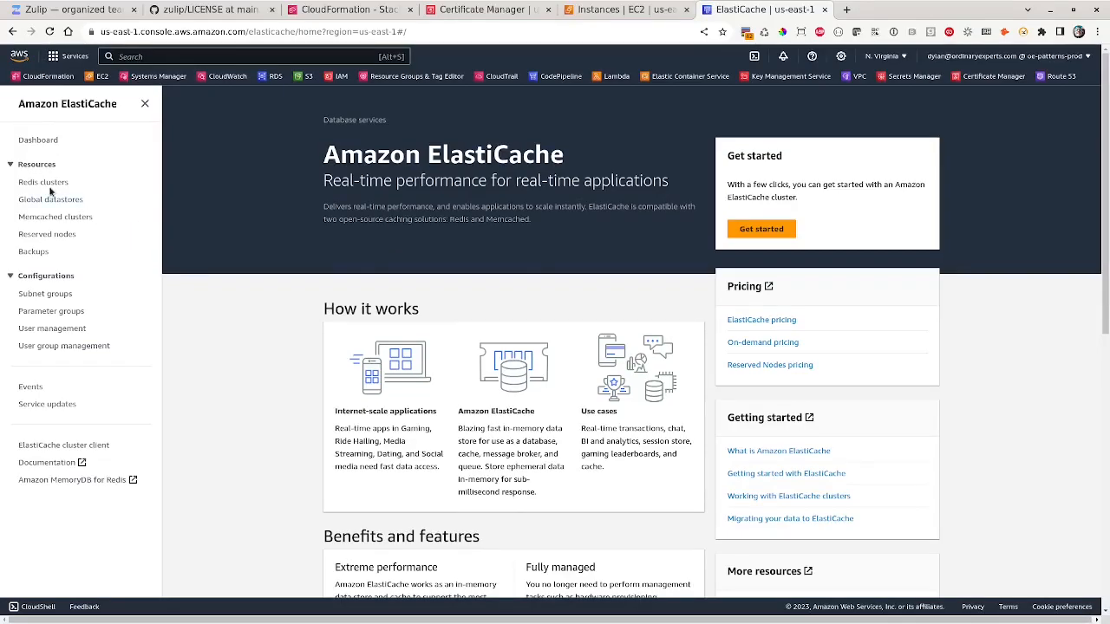
click(48, 184)
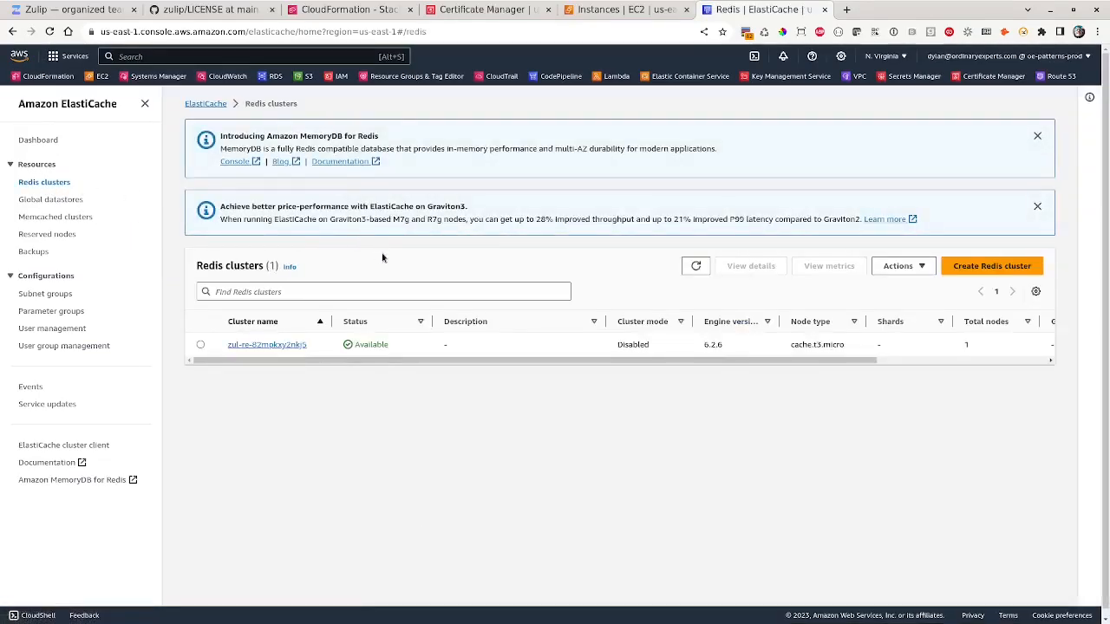
click(351, 11)
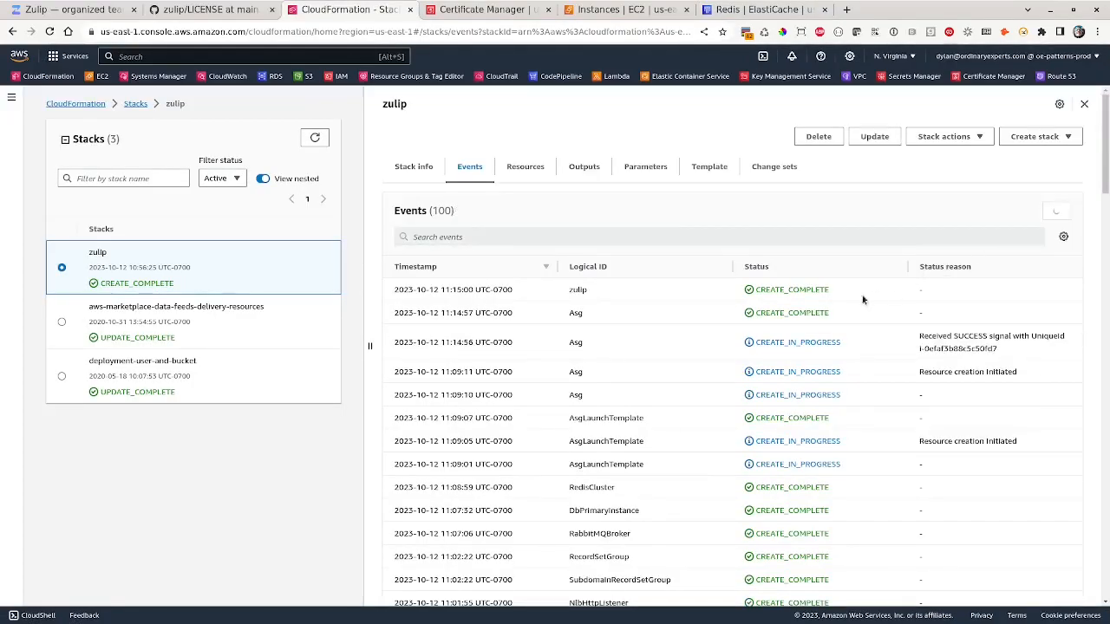
- Confirm the zulip stack is CREATE_COMPLETE and view its Outputs
drag(830, 289, 563, 293)
click(601, 296)
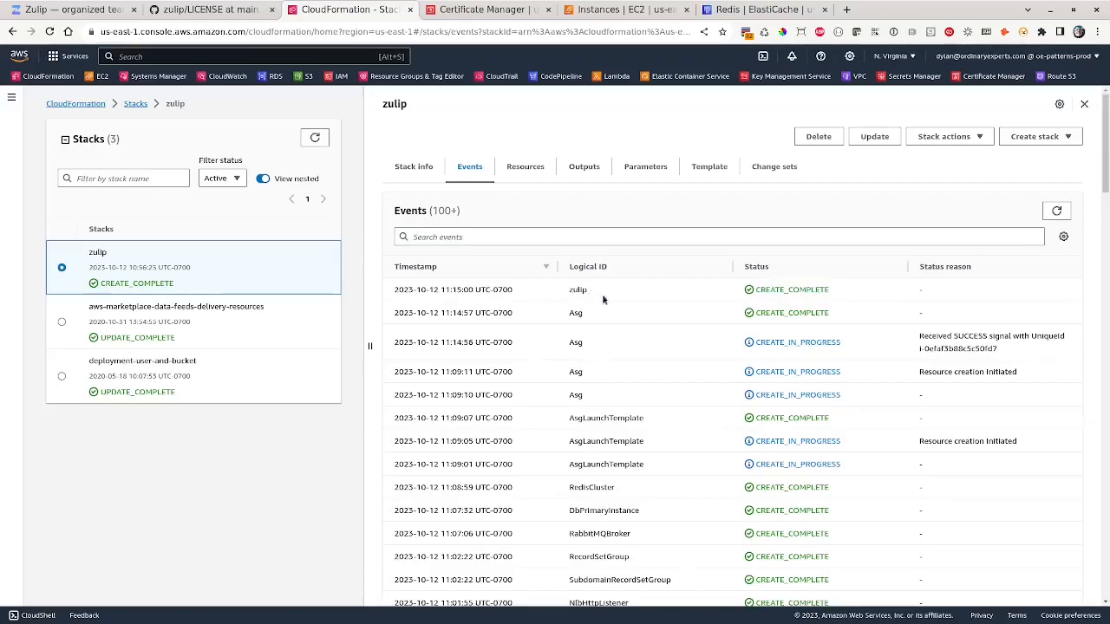
click(580, 166)
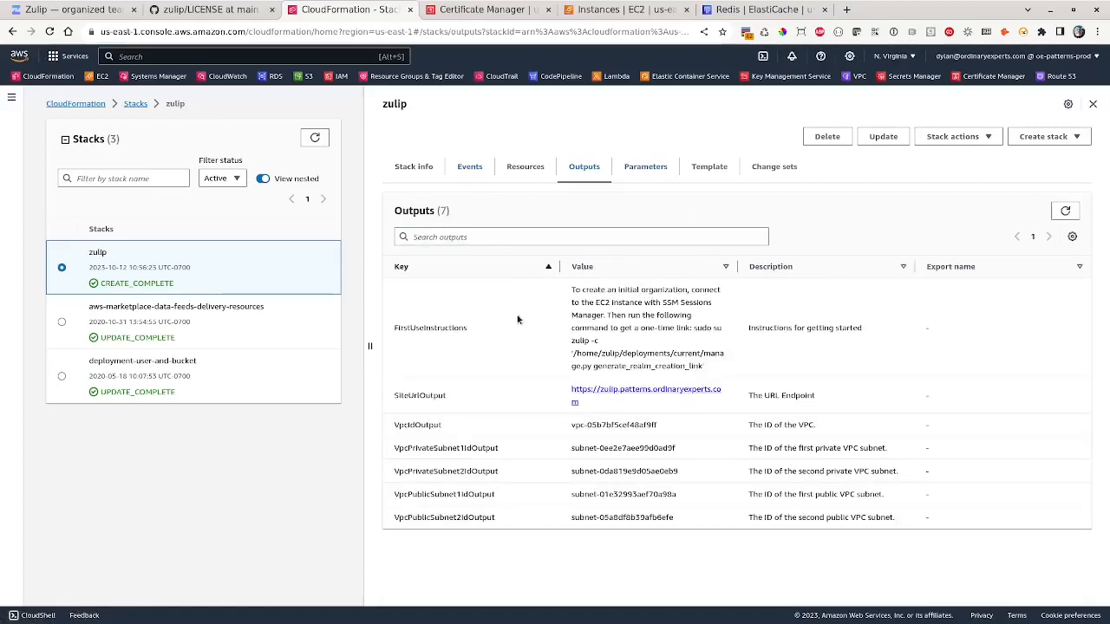
double_click(433, 328)
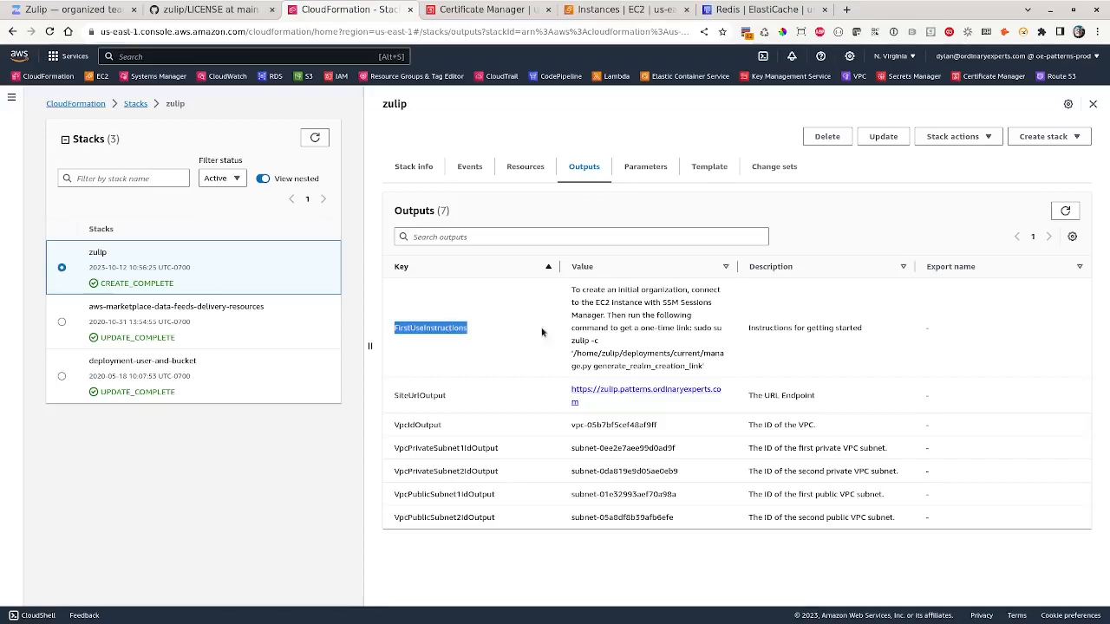
- Select the sudo su zulip generate_realm_creation_link command from the FirstUseInstructions output
click(569, 292)
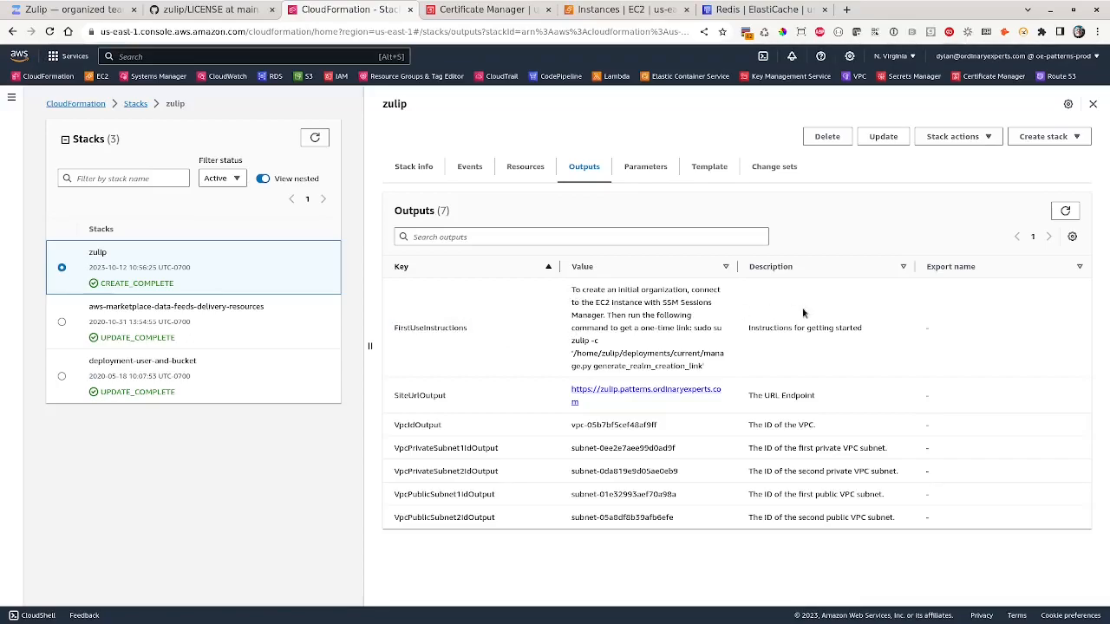
drag(570, 292, 603, 316)
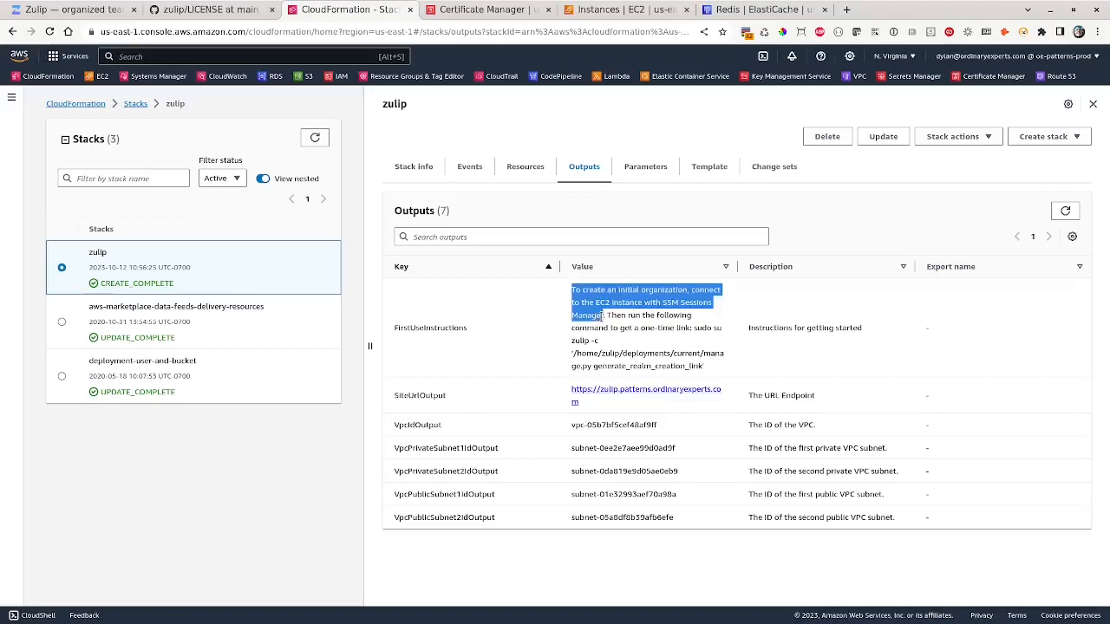
click(606, 318)
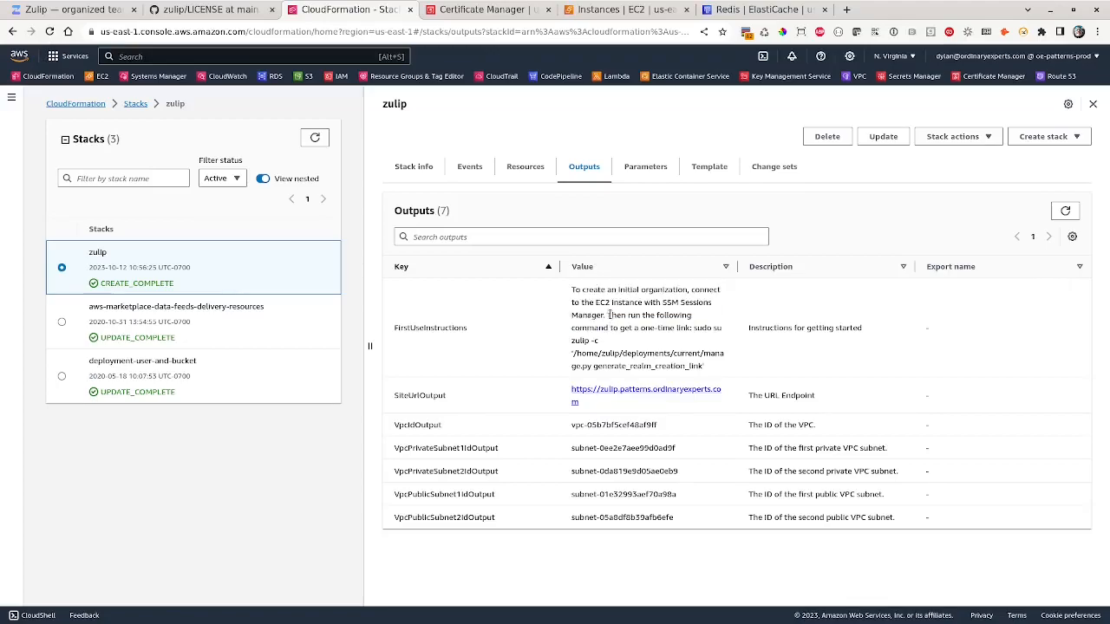
drag(607, 315, 707, 366)
key(ctrl+c)
click(669, 351)
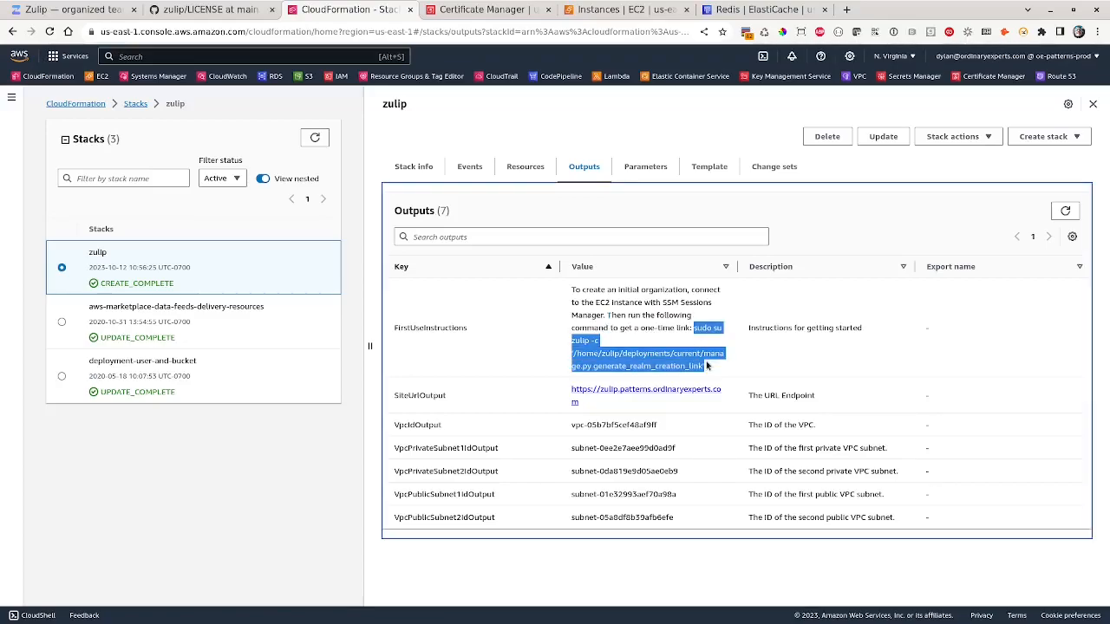
click(664, 331)
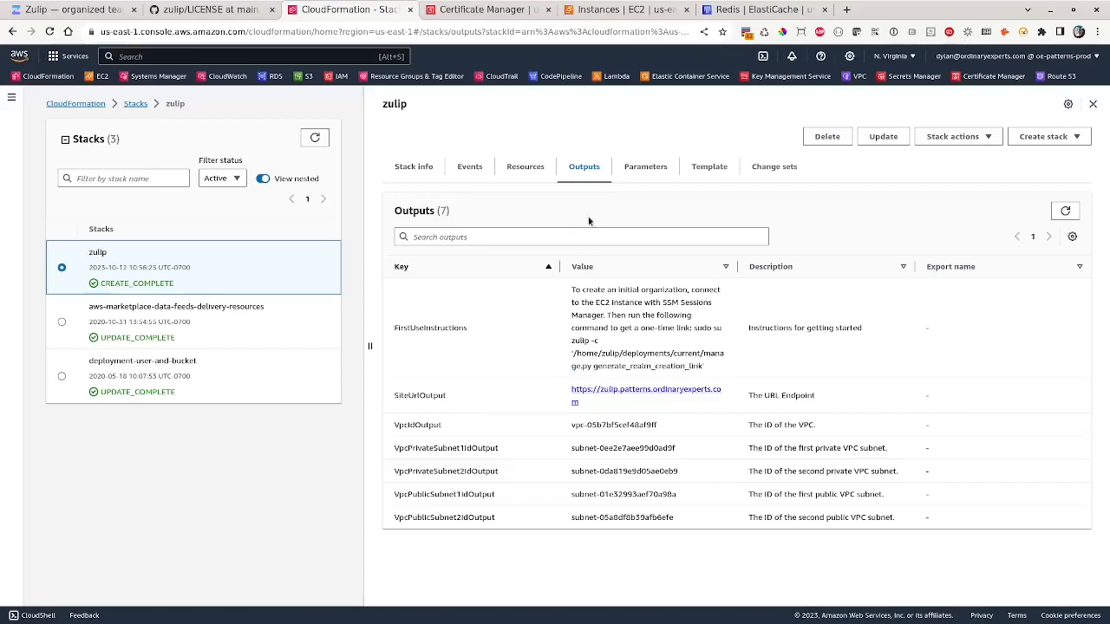
click(587, 10)
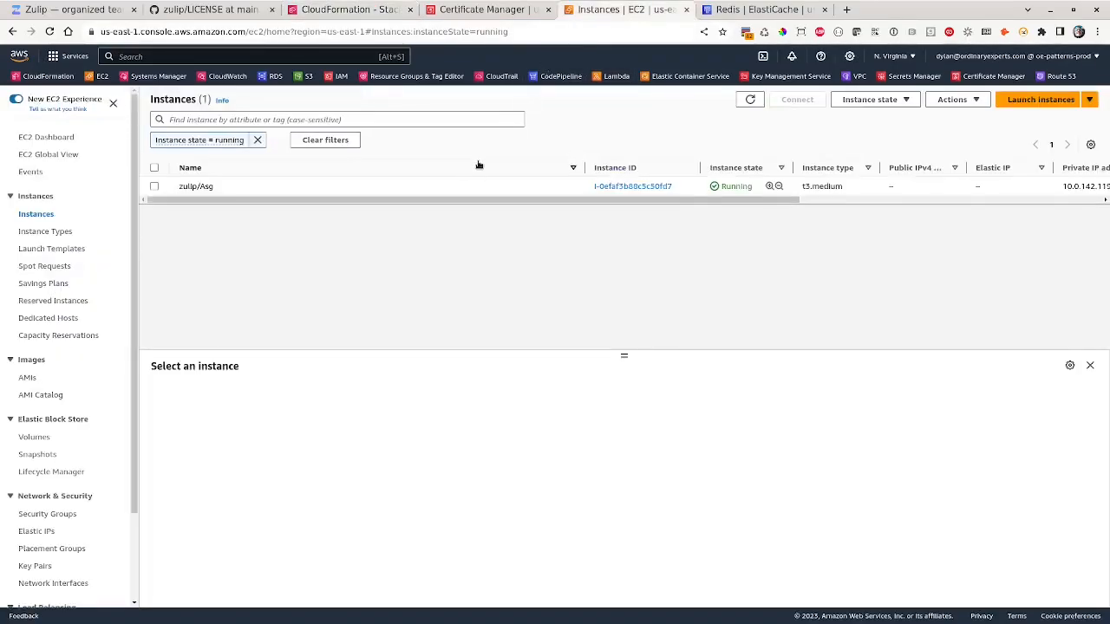
- Open a Session Manager shell on zulip/Asg, run generate_realm_creation_link, and open the one-time link
click(453, 186)
right_click(453, 187)
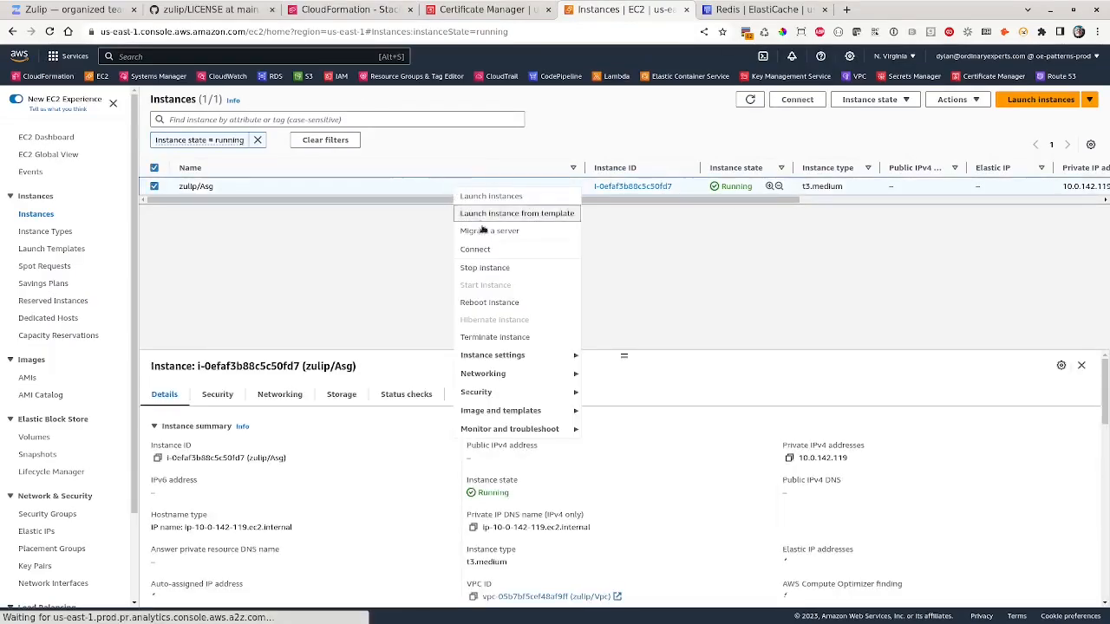
click(497, 252)
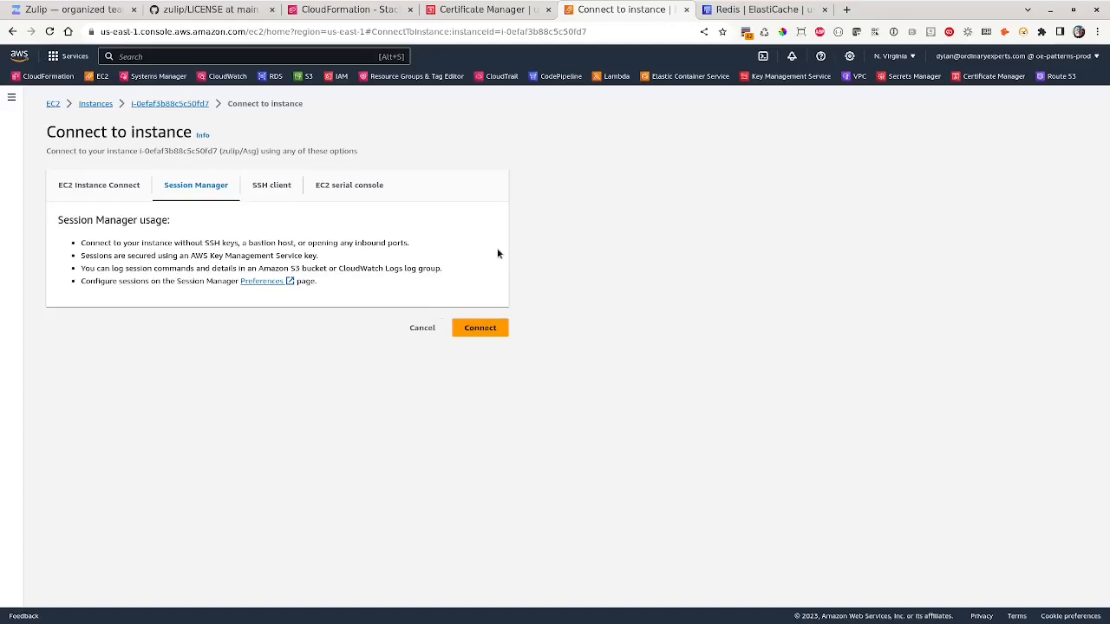
click(485, 326)
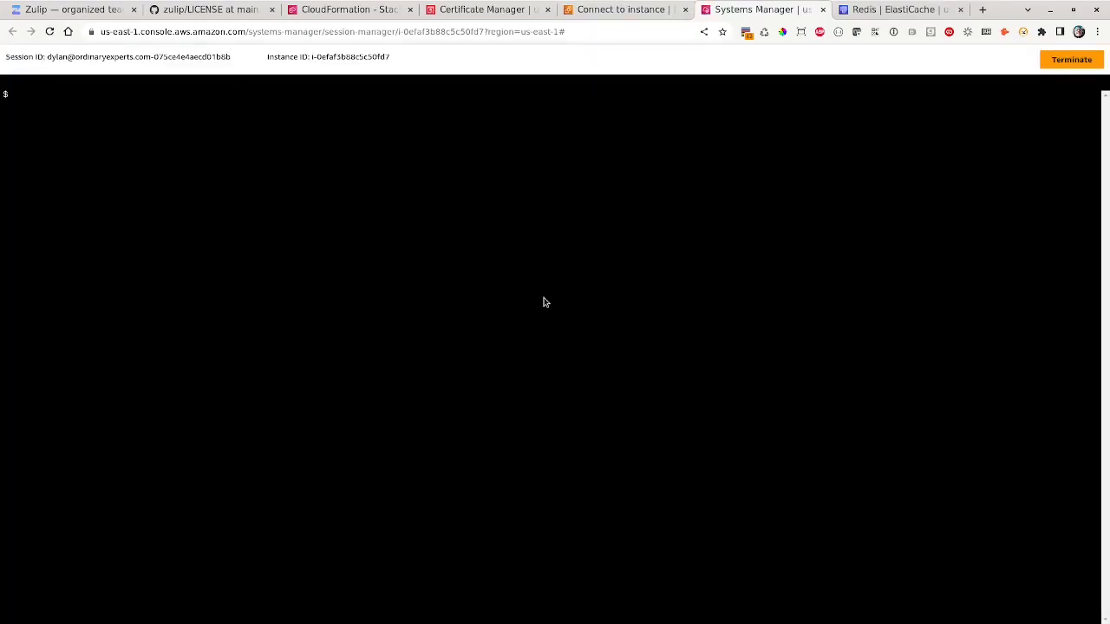
key(ctrl+v)
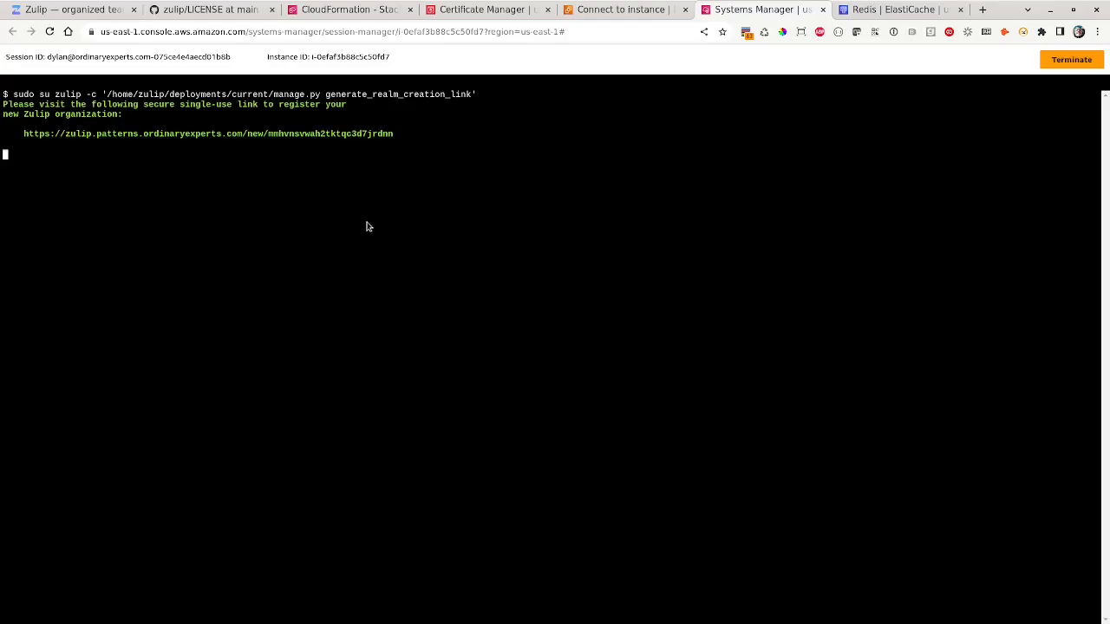
click(218, 135)
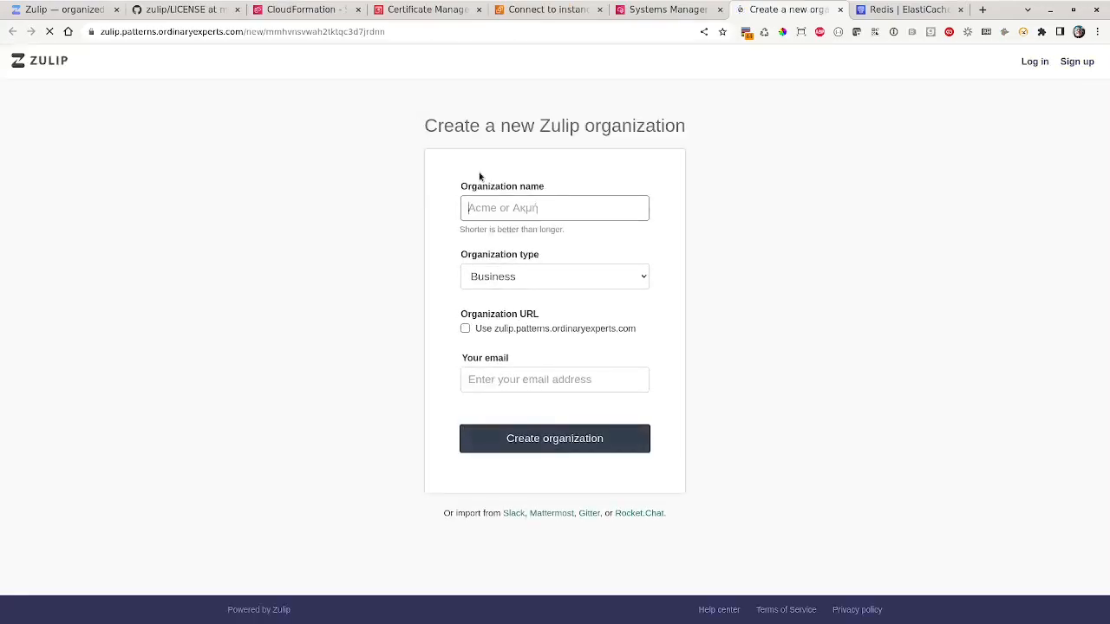
- Register the 'My Test Zulip' organization with the administrator's e-mail address
text(My Test Zulip)
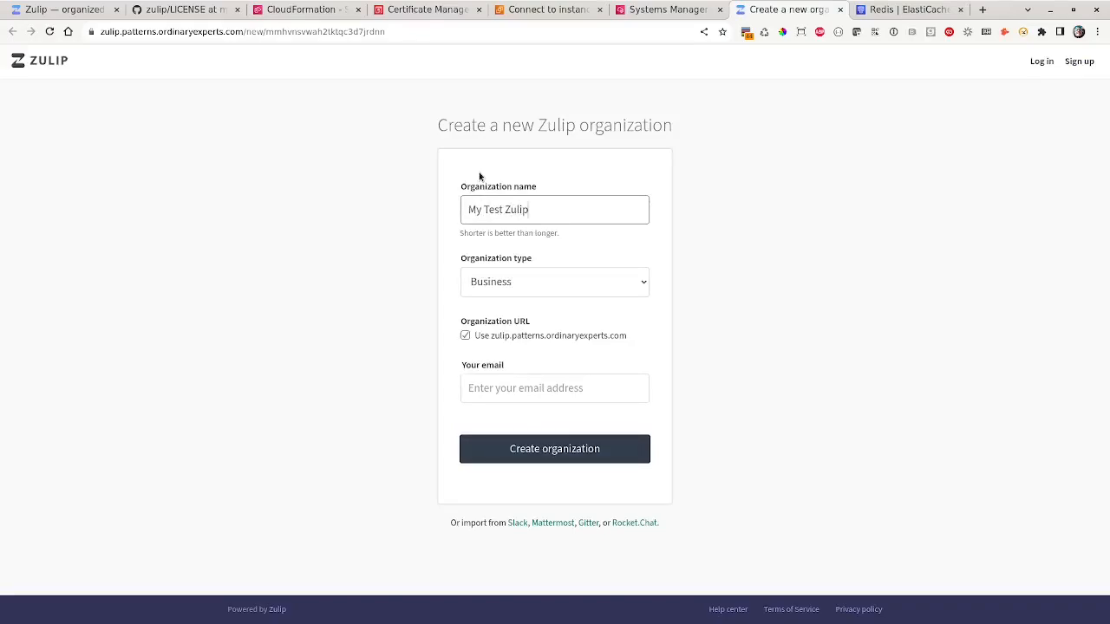
click(515, 388)
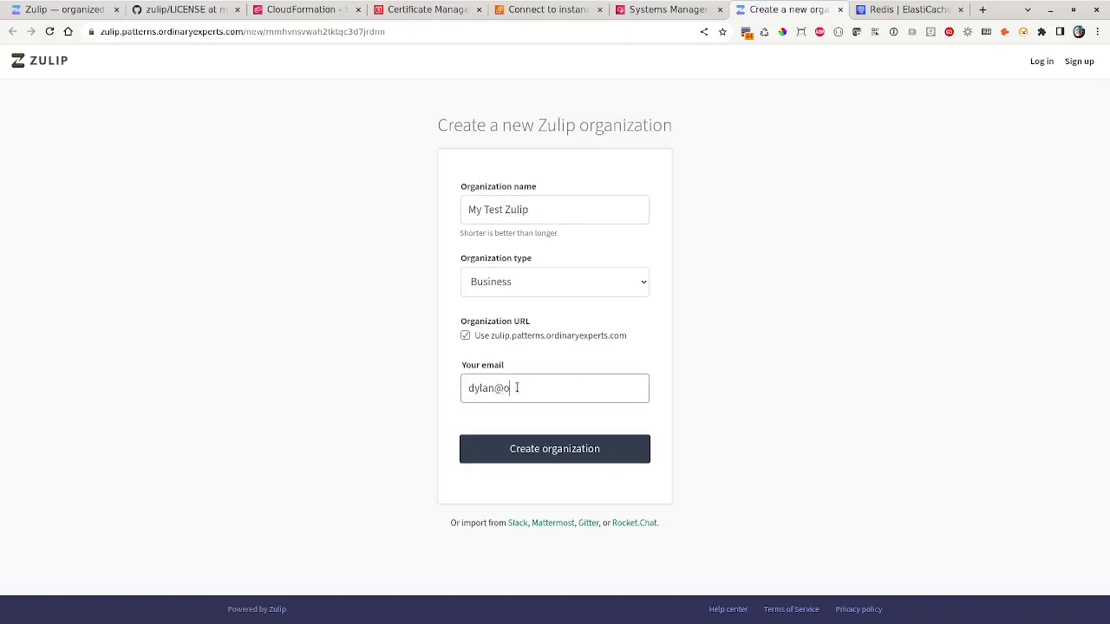
click(565, 452)
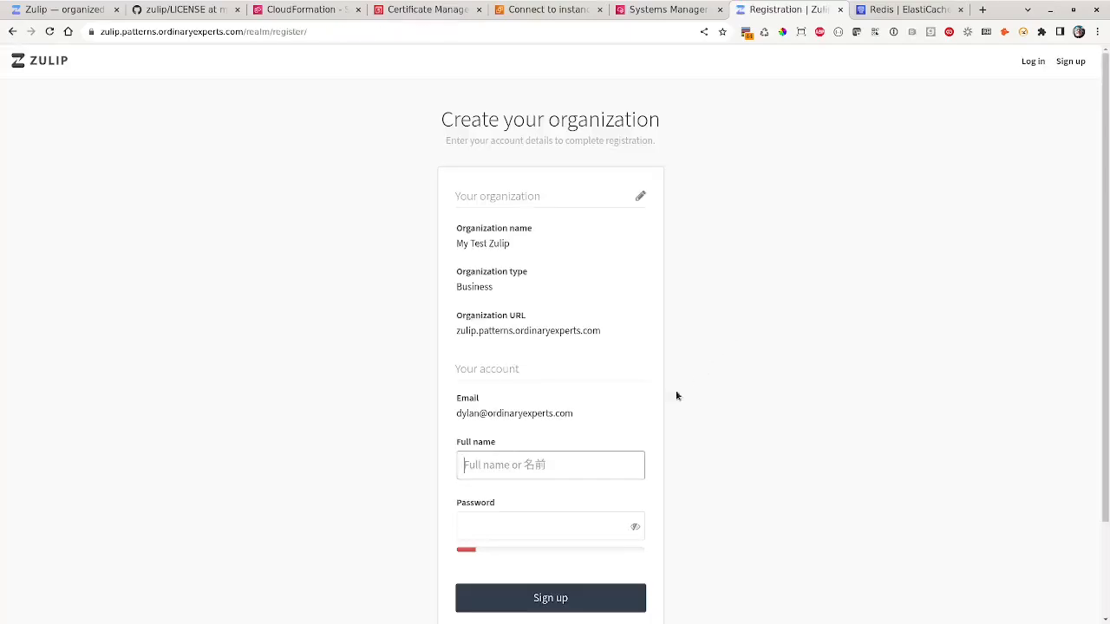
- Sign up the first account with the administrator's full name and password
key(Tab)
key(ctrl+v)
scroll(871, 487, down, 1)
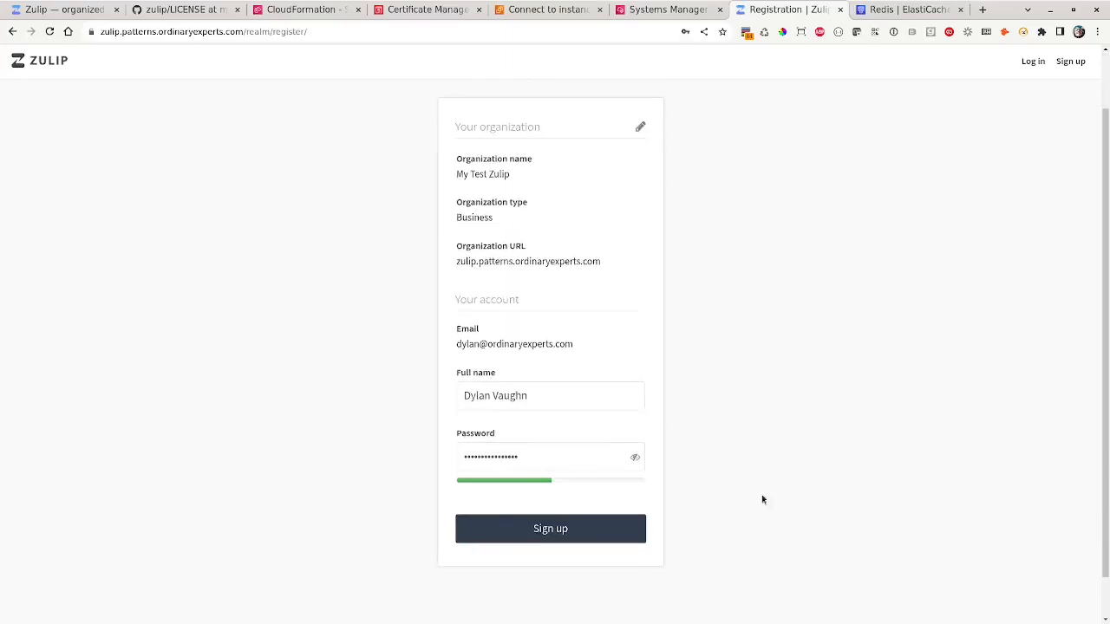
click(563, 528)
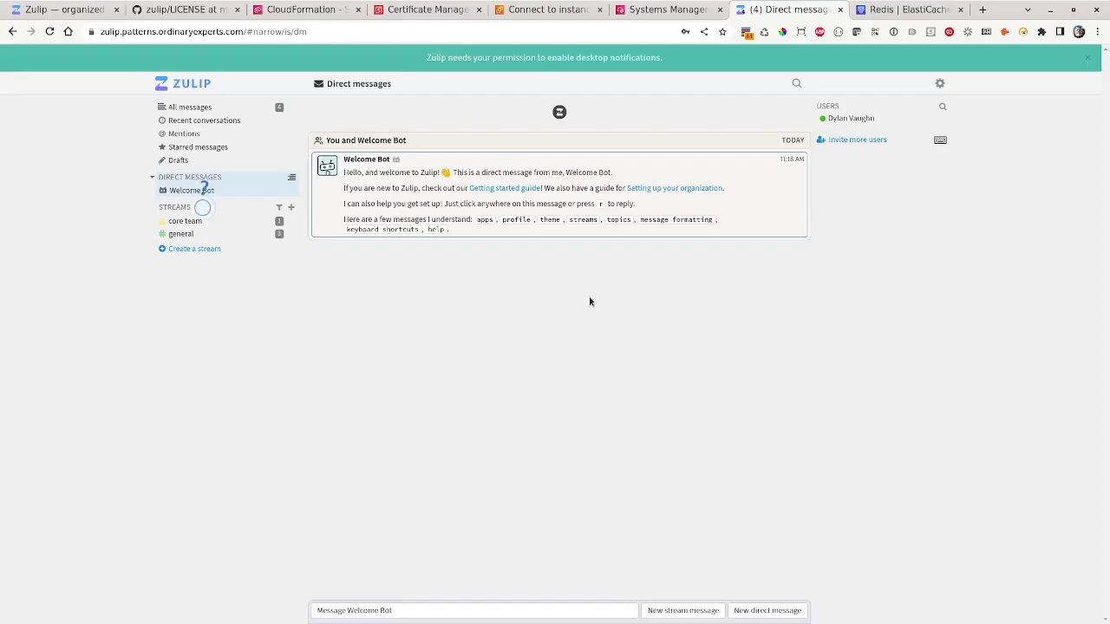
- Dismiss the streams, topics and settings tour tips and switch to the general stream
click(202, 207)
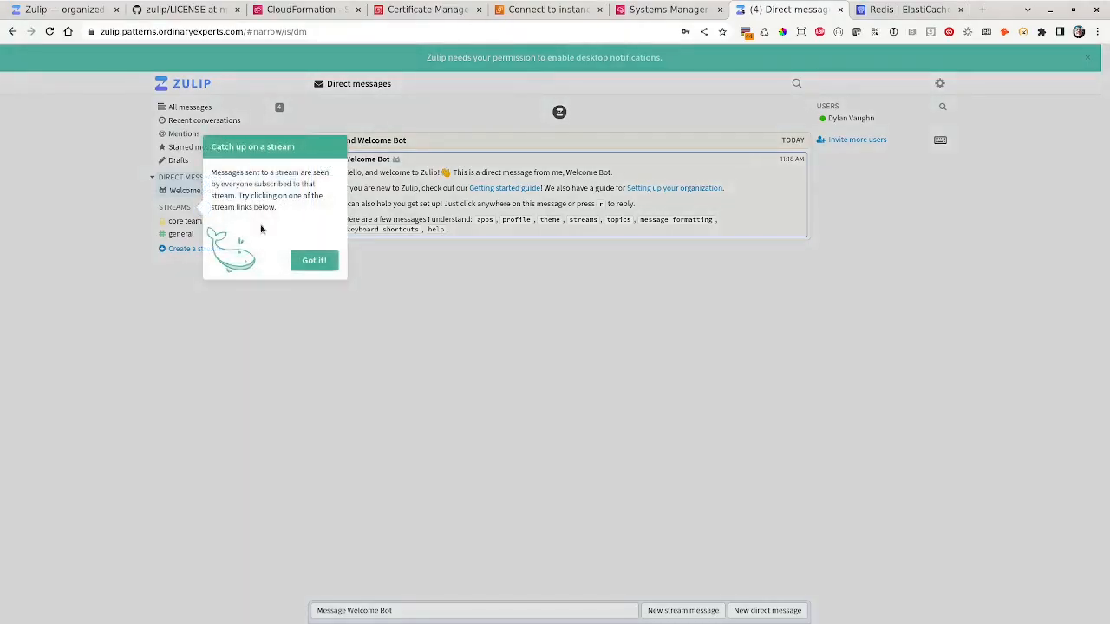
click(315, 261)
click(203, 222)
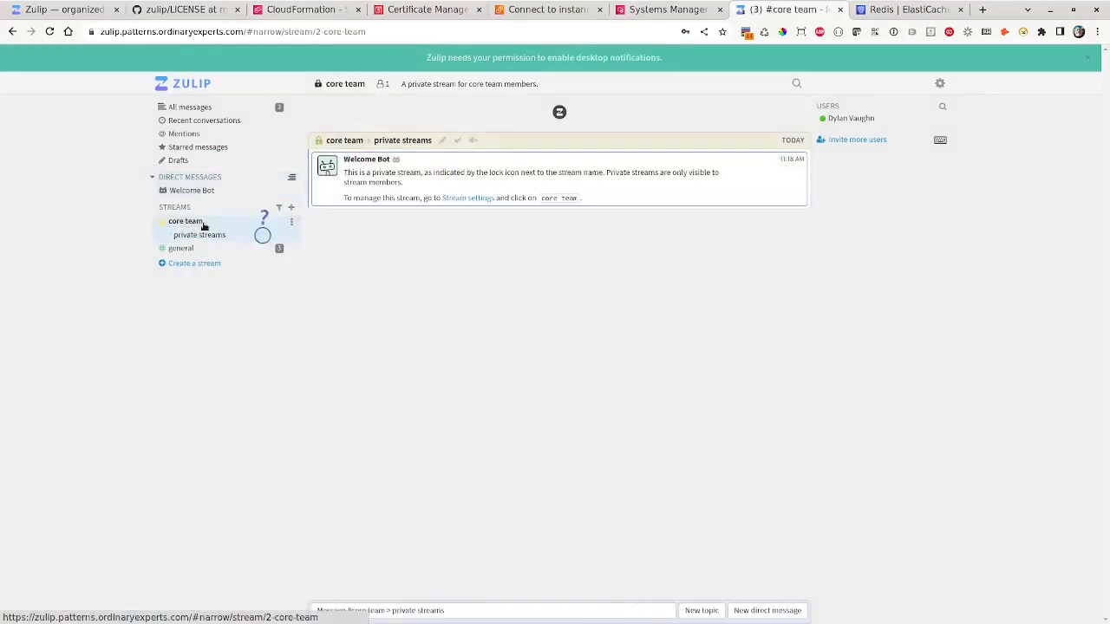
click(184, 248)
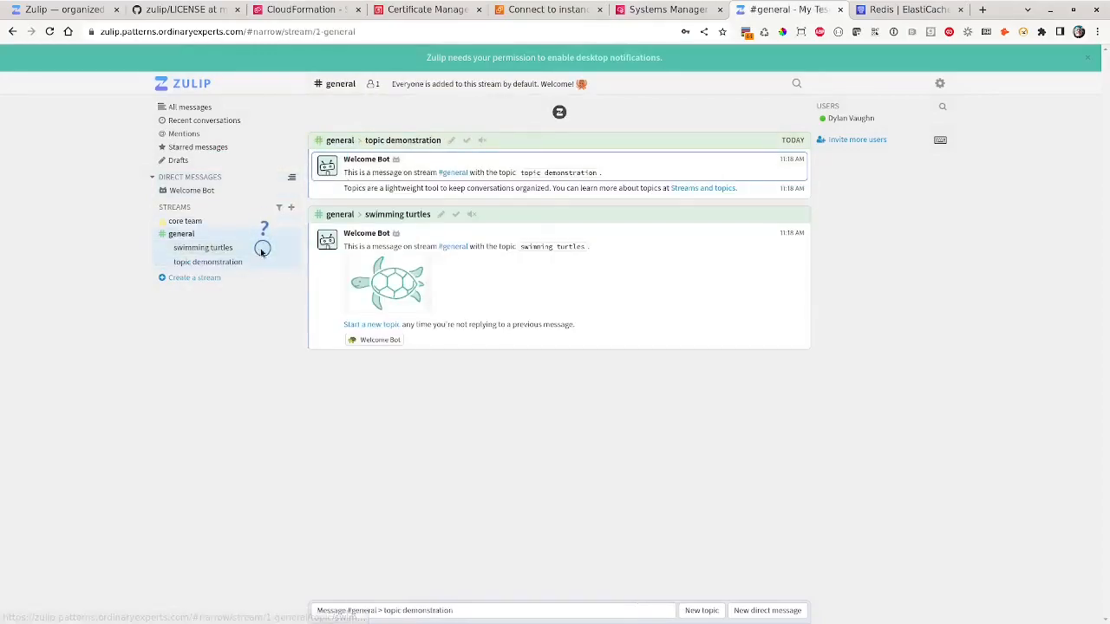
click(262, 249)
click(407, 307)
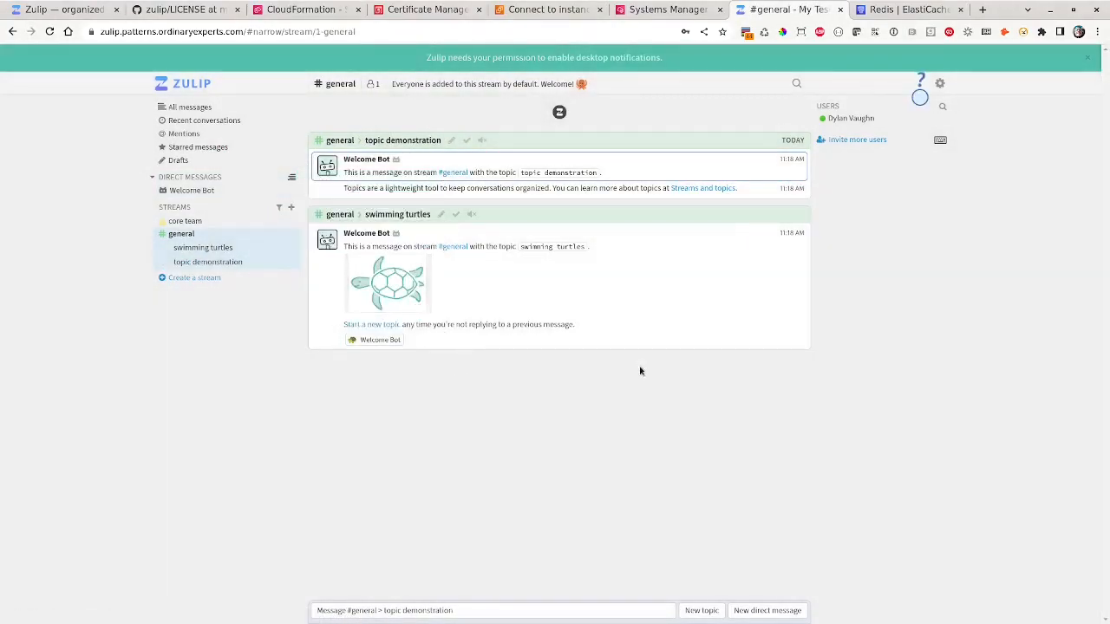
click(919, 98)
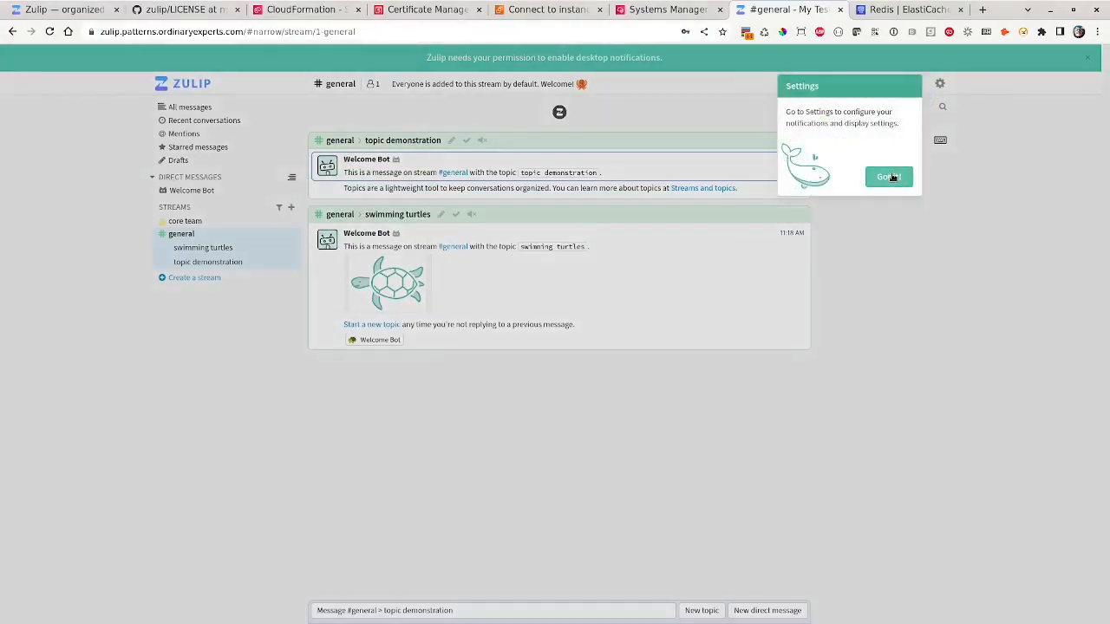
click(884, 179)
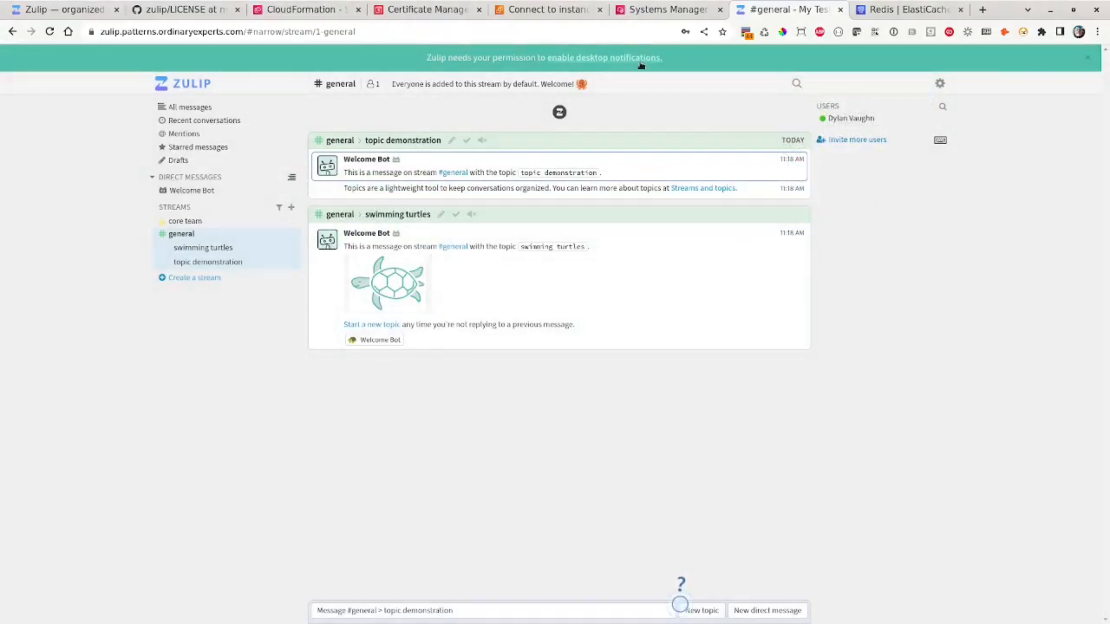
- Allow desktop notifications for the site and dismiss the compose tour tip
click(637, 62)
click(240, 103)
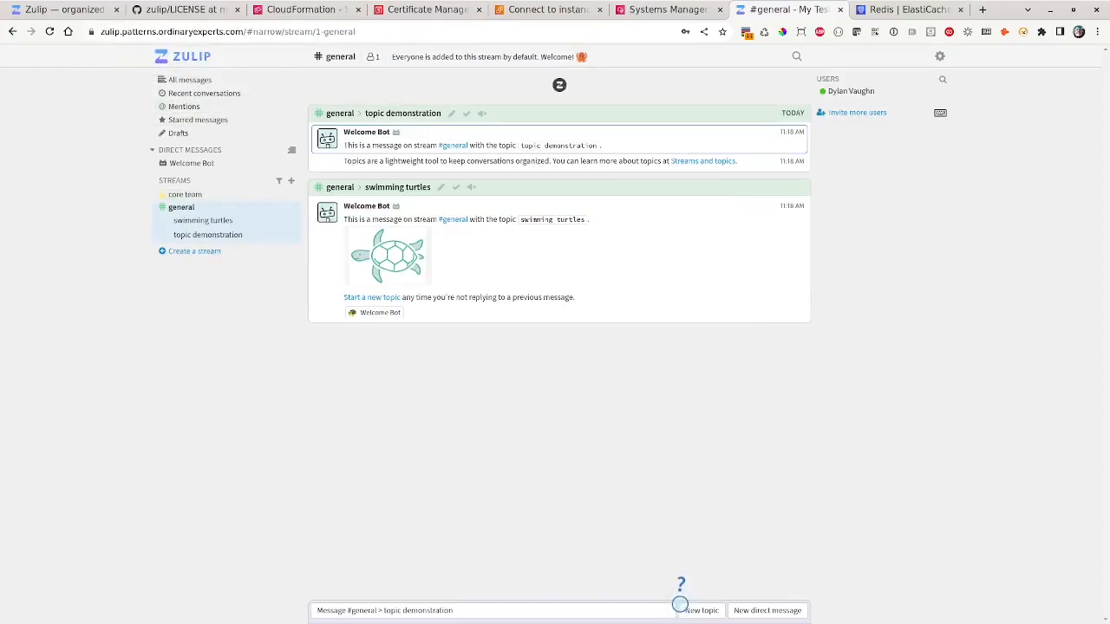
click(680, 605)
click(739, 570)
- Post 'this is a test!' to general under the new topic testing-zulip
click(702, 612)
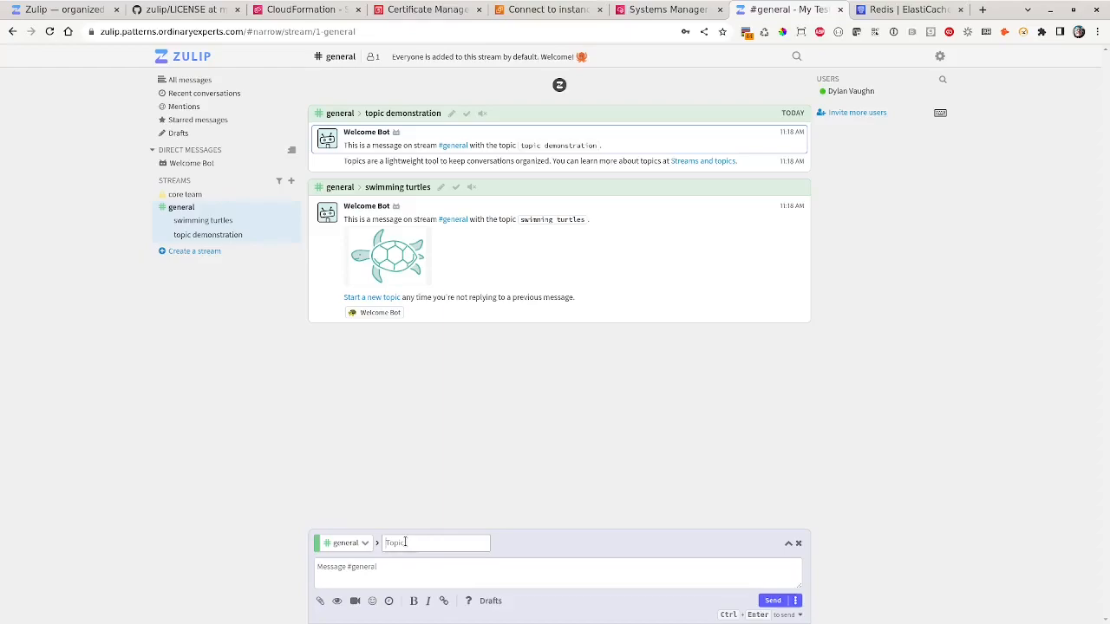
text(testing 1)
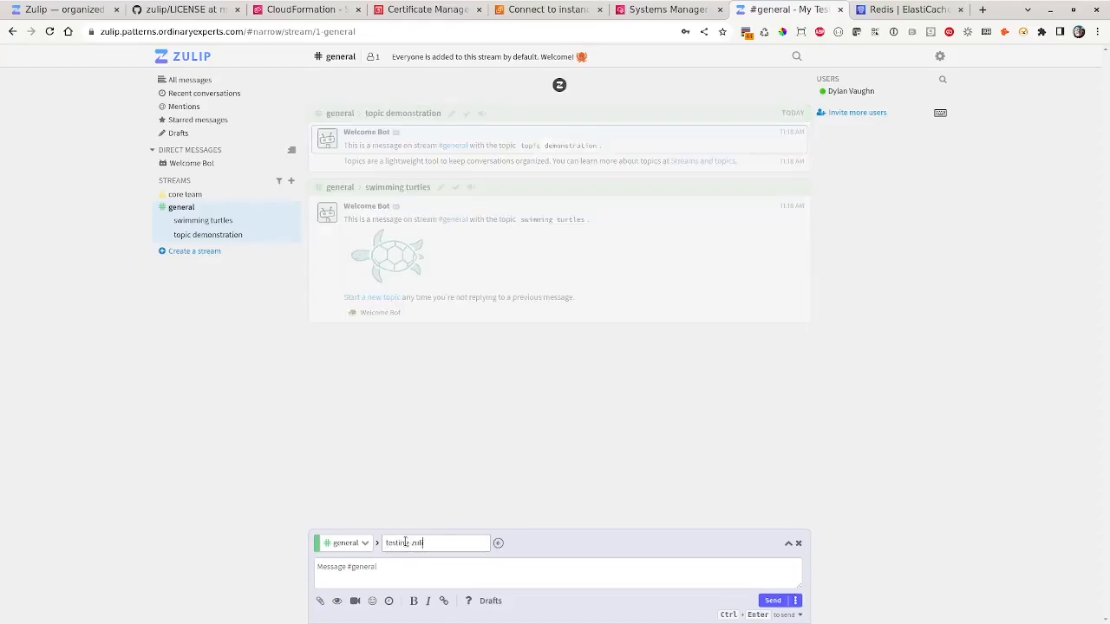
click(385, 572)
text(this is a test!)
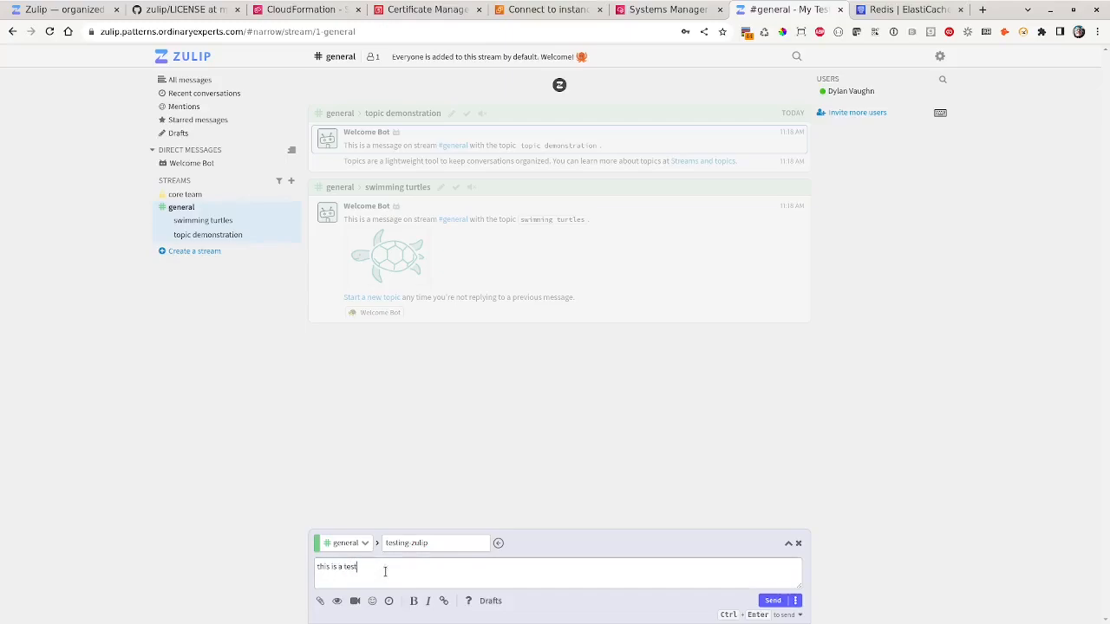
click(773, 600)
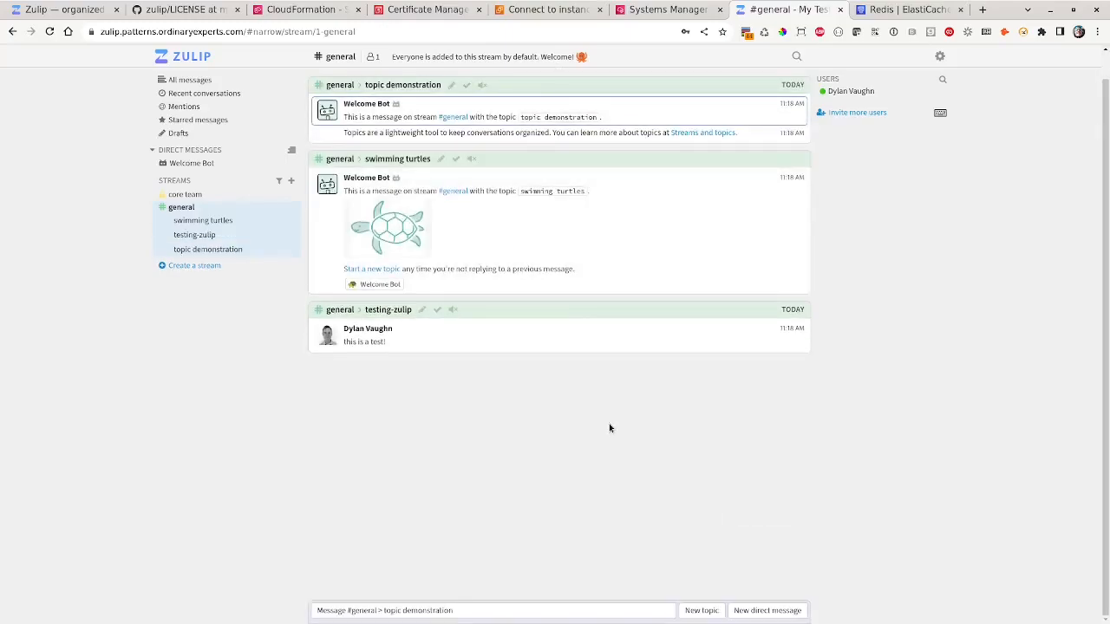